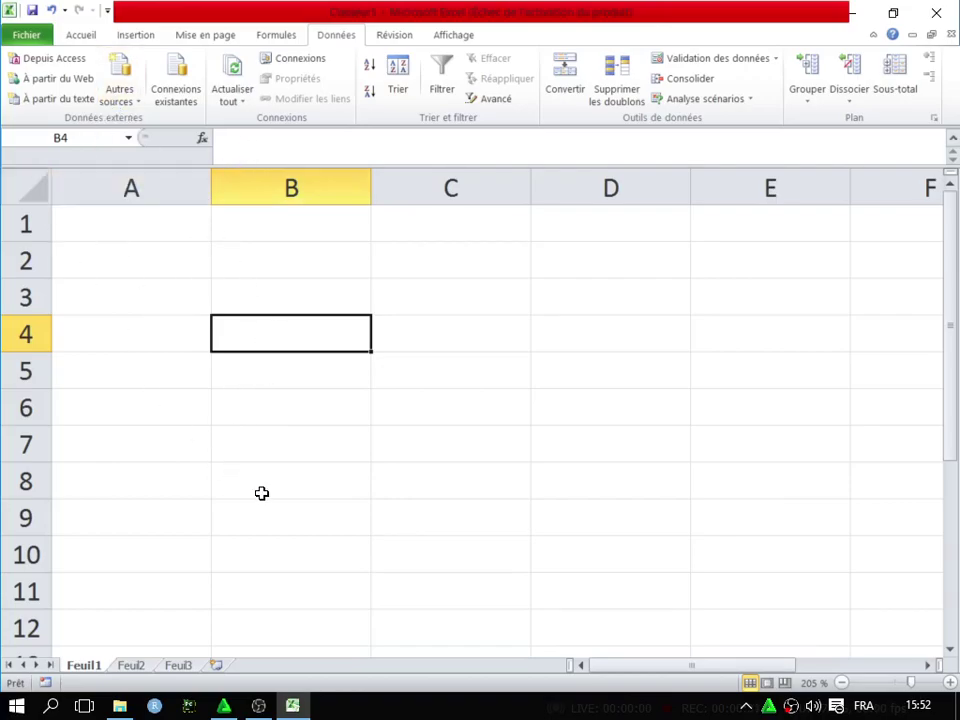
Practise selecting the A1:F12 block, columns A to D and rows 1 to 4
{"action": "left_click_drag", "start_coordinate": [69, 223], "coordinate": [870, 635]}
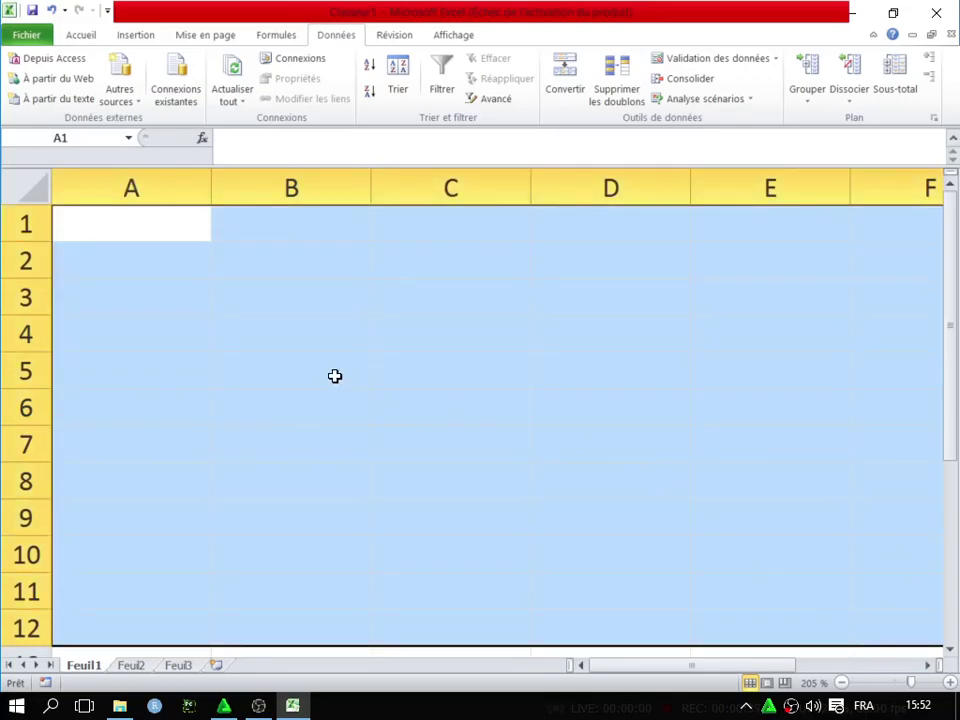
{"action": "left_click", "coordinate": [274, 343]}
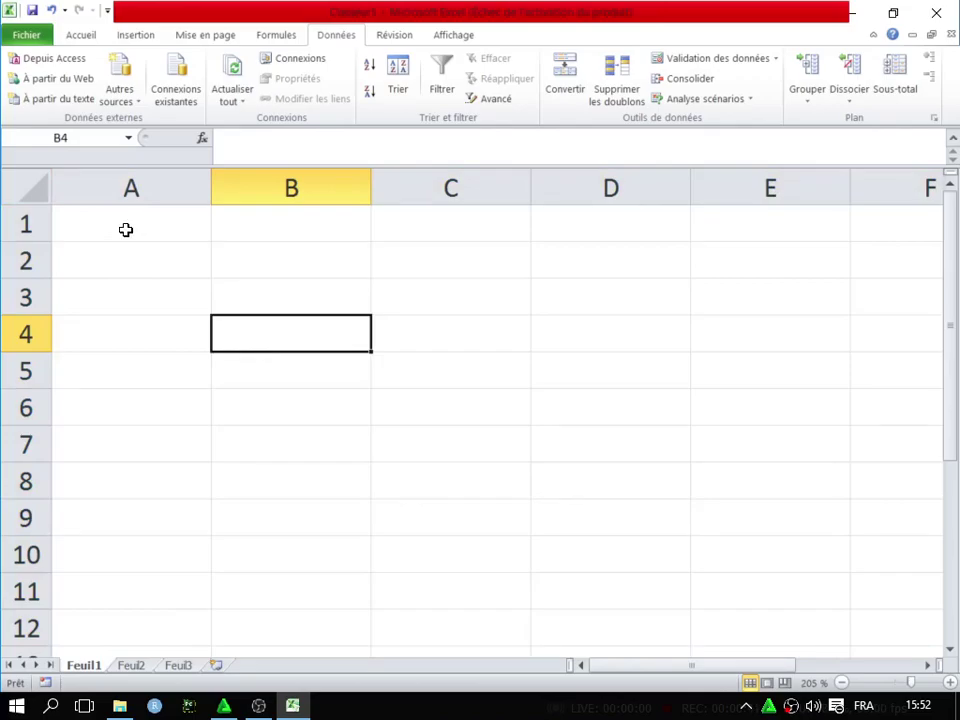
{"action": "left_click", "coordinate": [113, 185]}
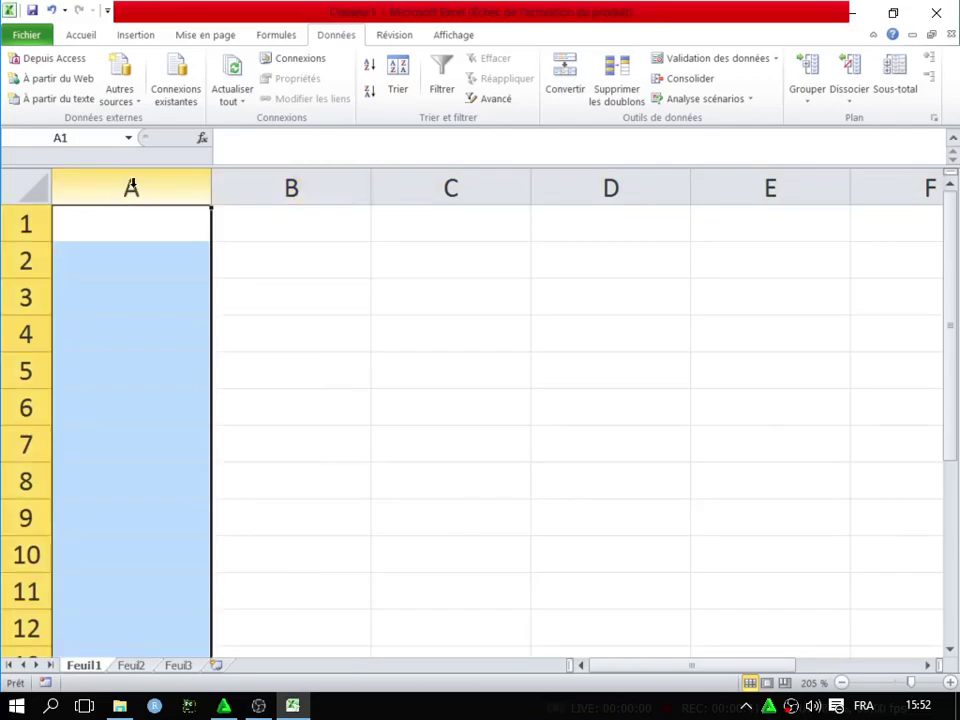
{"action": "left_click", "coordinate": [266, 180]}
{"action": "left_click", "coordinate": [106, 187]}
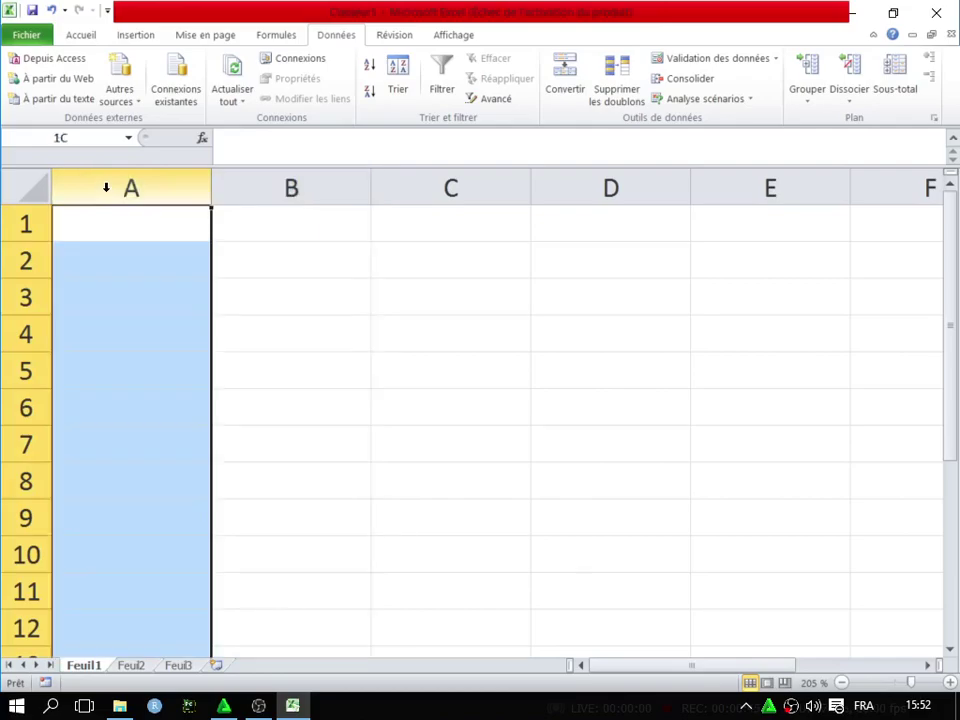
{"action": "left_click", "coordinate": [249, 186]}
{"action": "left_click", "coordinate": [452, 187]}
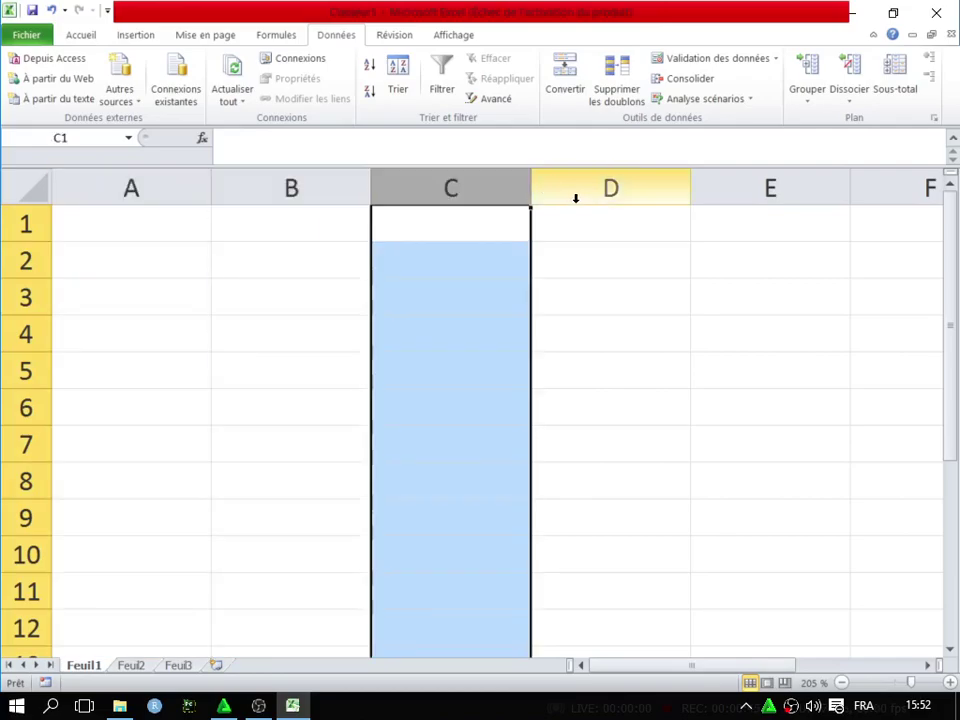
{"action": "left_click", "coordinate": [568, 195]}
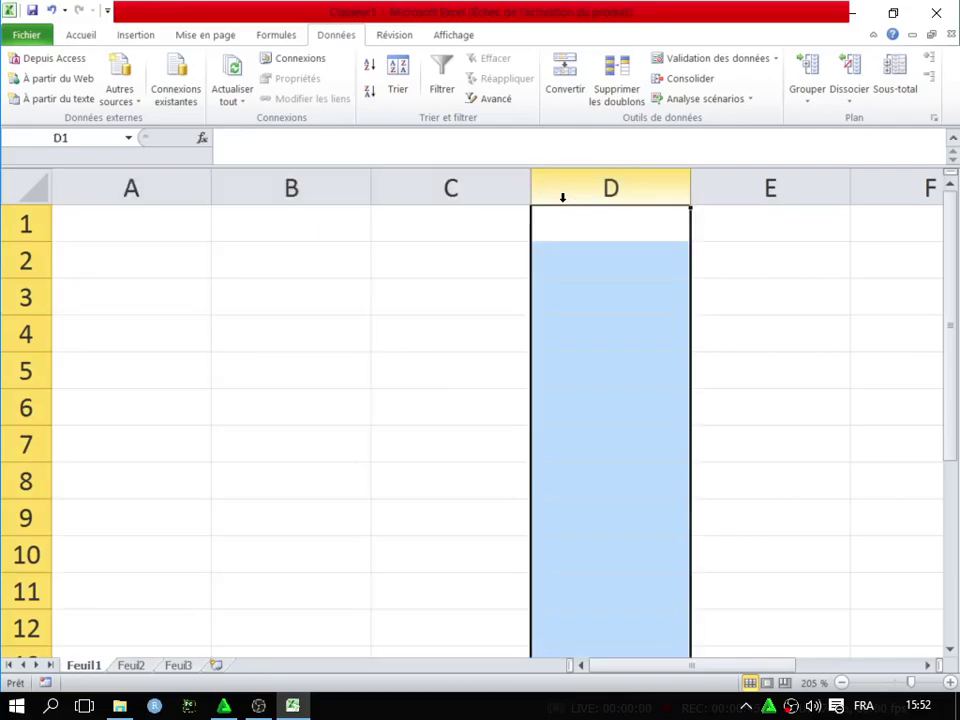
{"action": "left_click", "coordinate": [28, 222]}
{"action": "left_click", "coordinate": [27, 270]}
{"action": "left_click", "coordinate": [26, 295]}
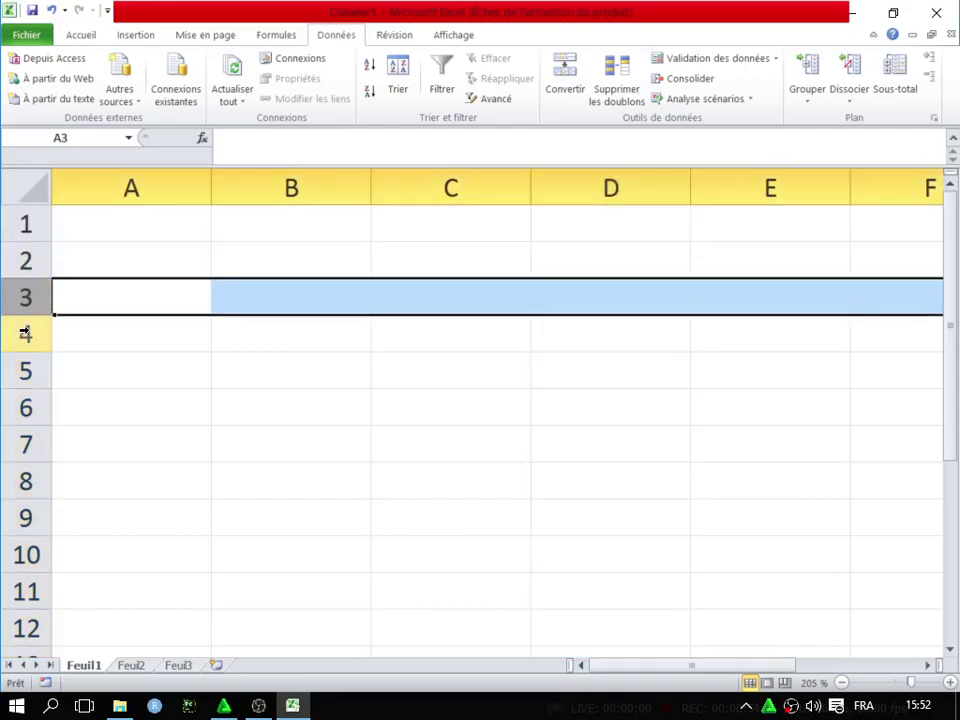
{"action": "left_click", "coordinate": [24, 333]}
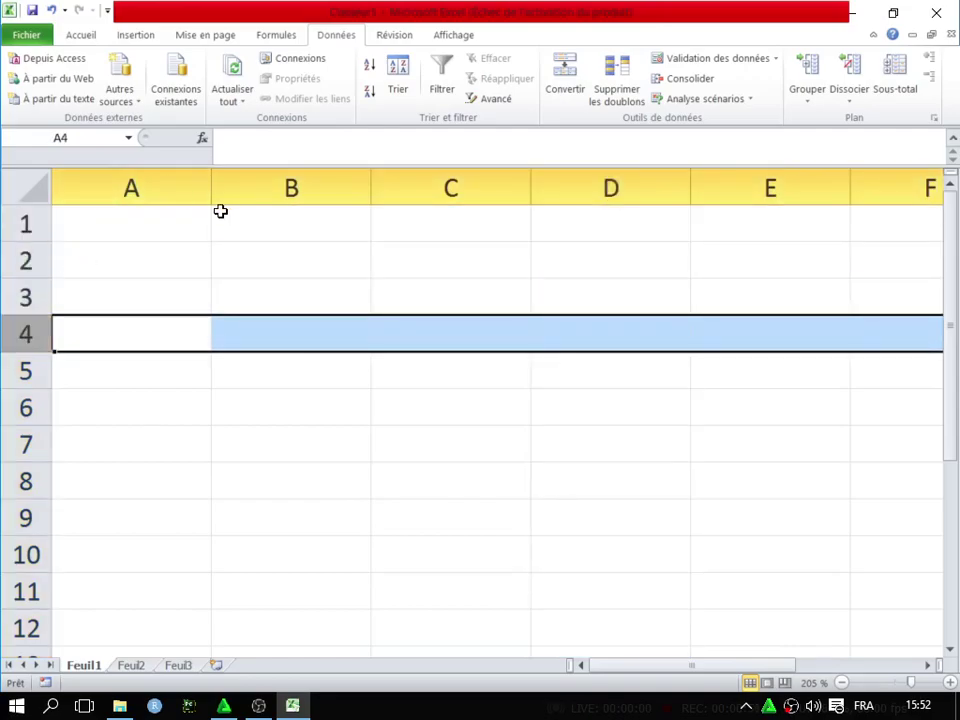
{"action": "left_click", "coordinate": [146, 264]}
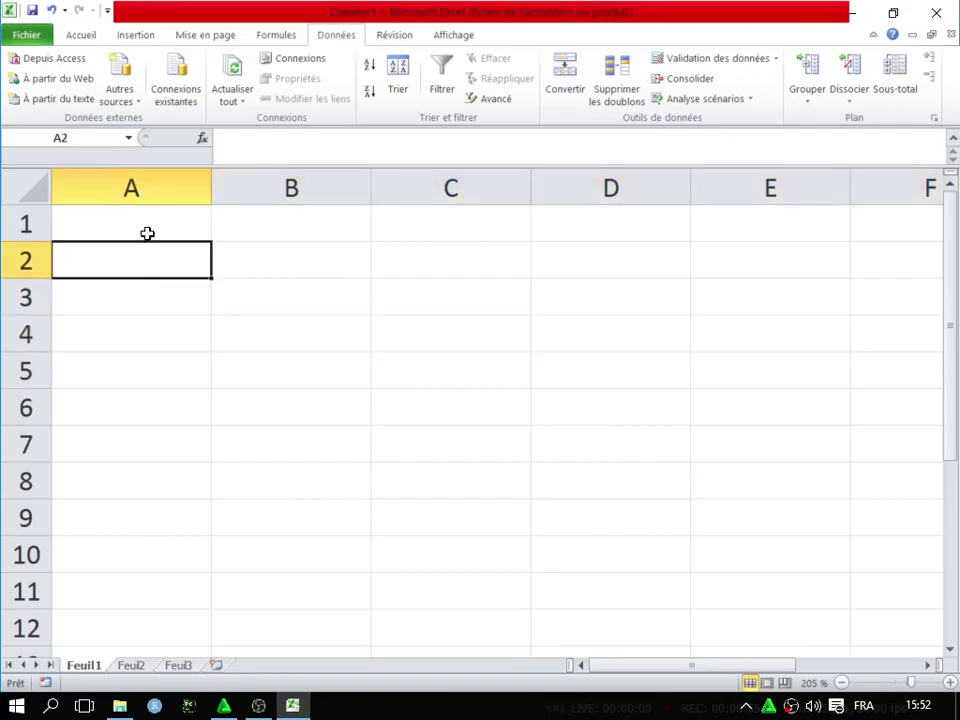
{"action": "left_click", "coordinate": [149, 224]}
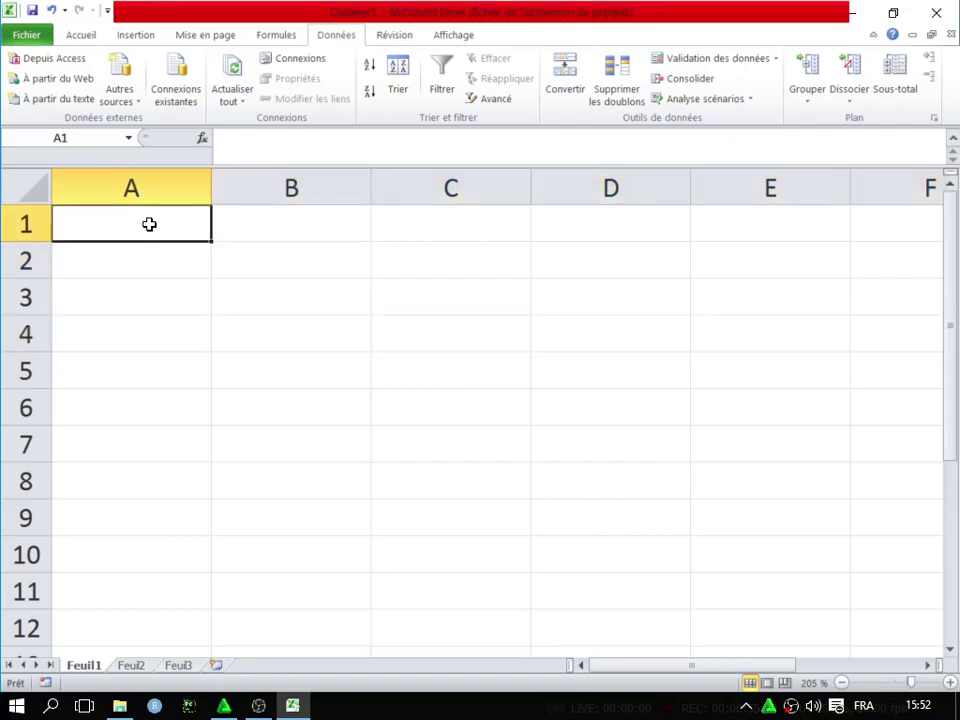
Reselect column B, row 4, cells B4 and B2 and the A1:F12 block, ending on A1
{"action": "left_click", "coordinate": [291, 186]}
{"action": "left_click", "coordinate": [291, 182]}
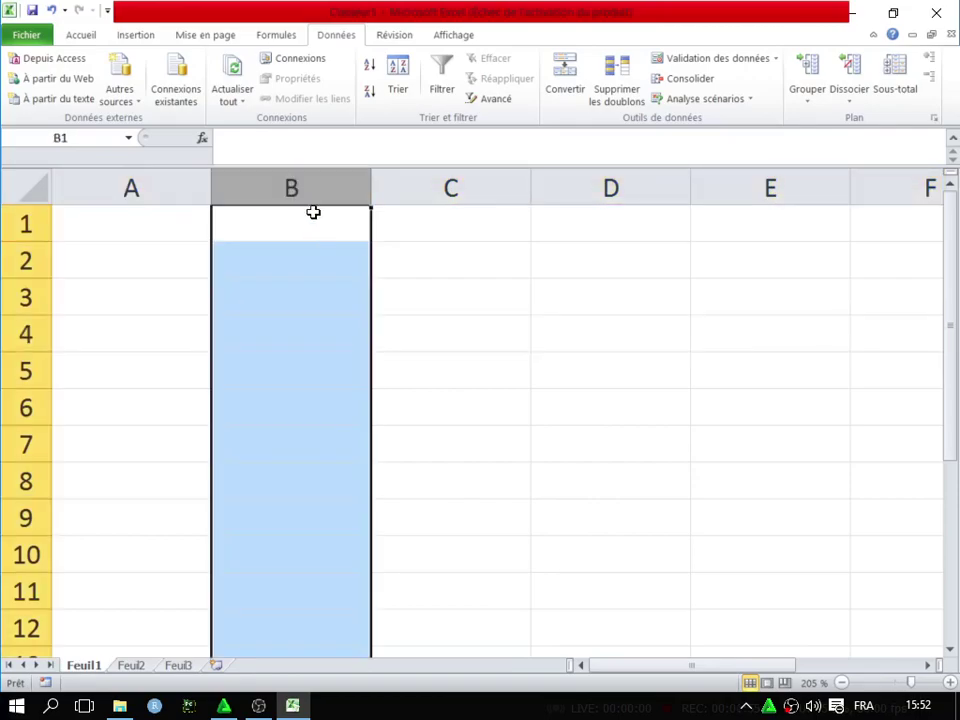
{"action": "left_click", "coordinate": [22, 335]}
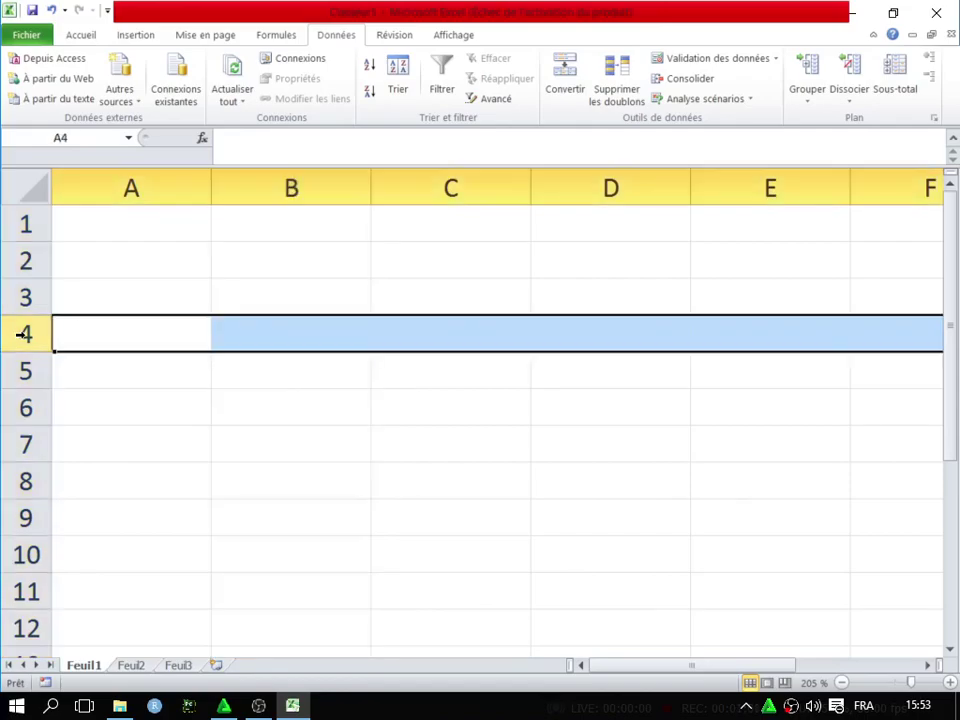
{"action": "left_click", "coordinate": [333, 182]}
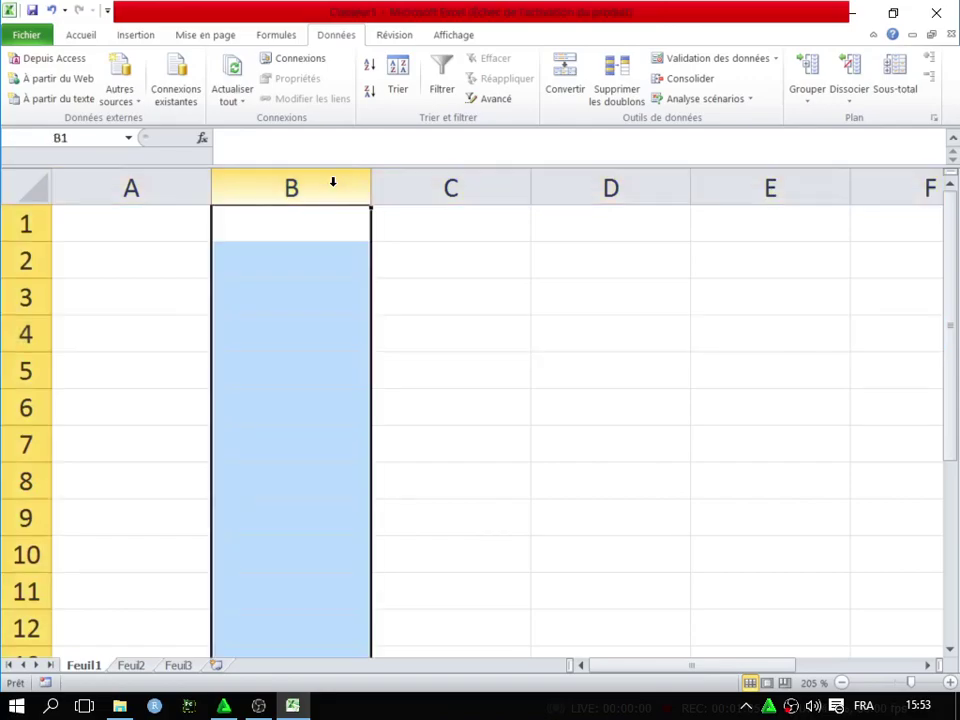
{"action": "left_click", "coordinate": [22, 335]}
{"action": "left_click", "coordinate": [311, 336]}
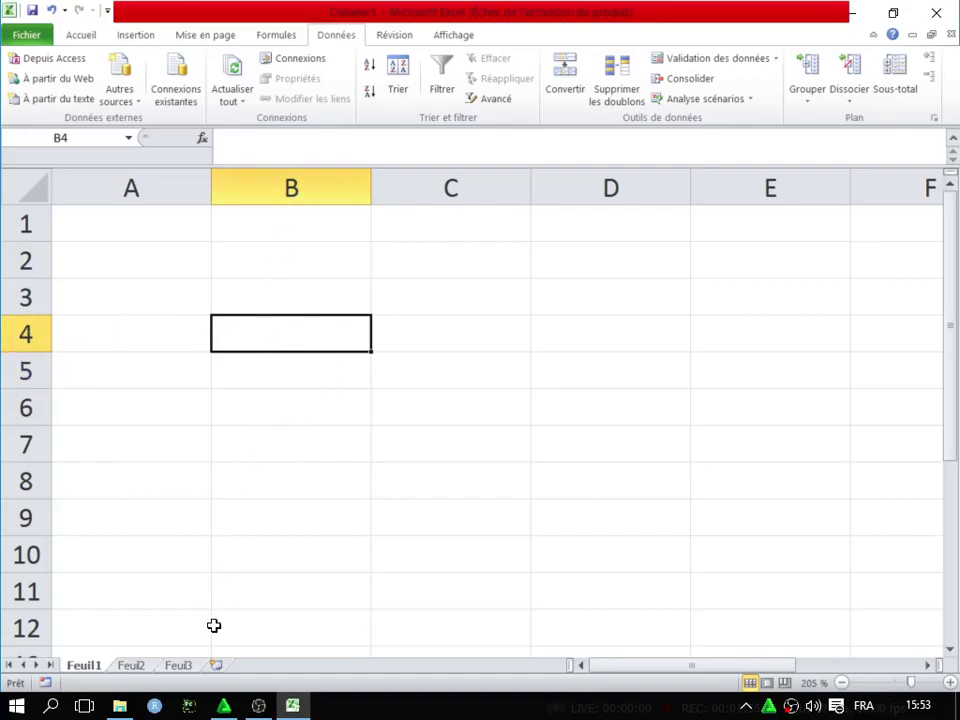
{"action": "left_click", "coordinate": [283, 272]}
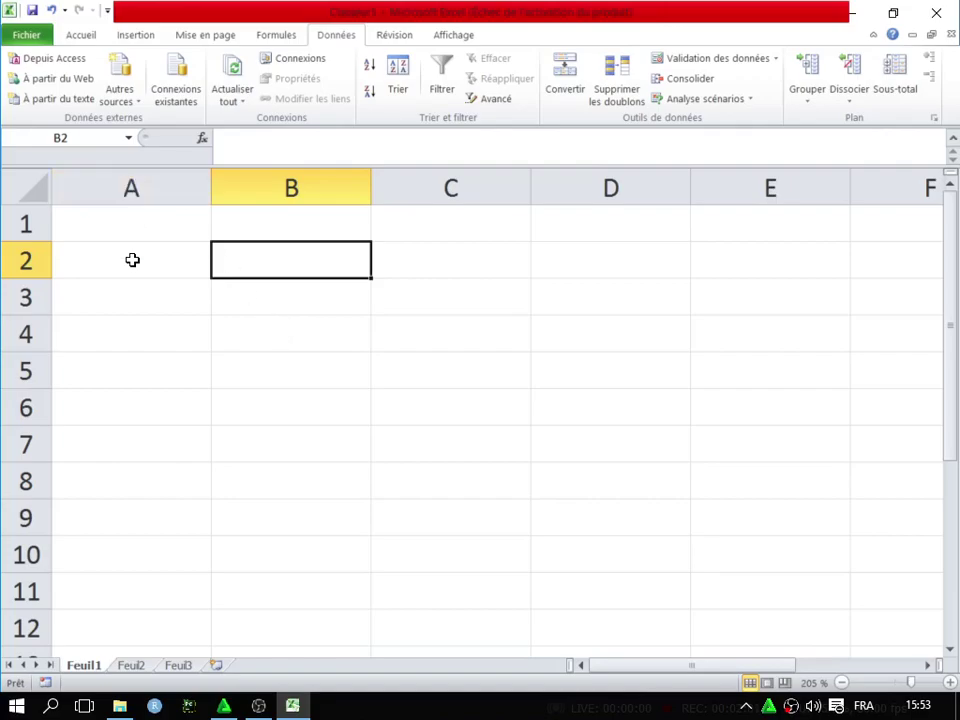
{"action": "left_click_drag", "start_coordinate": [131, 222], "coordinate": [864, 618]}
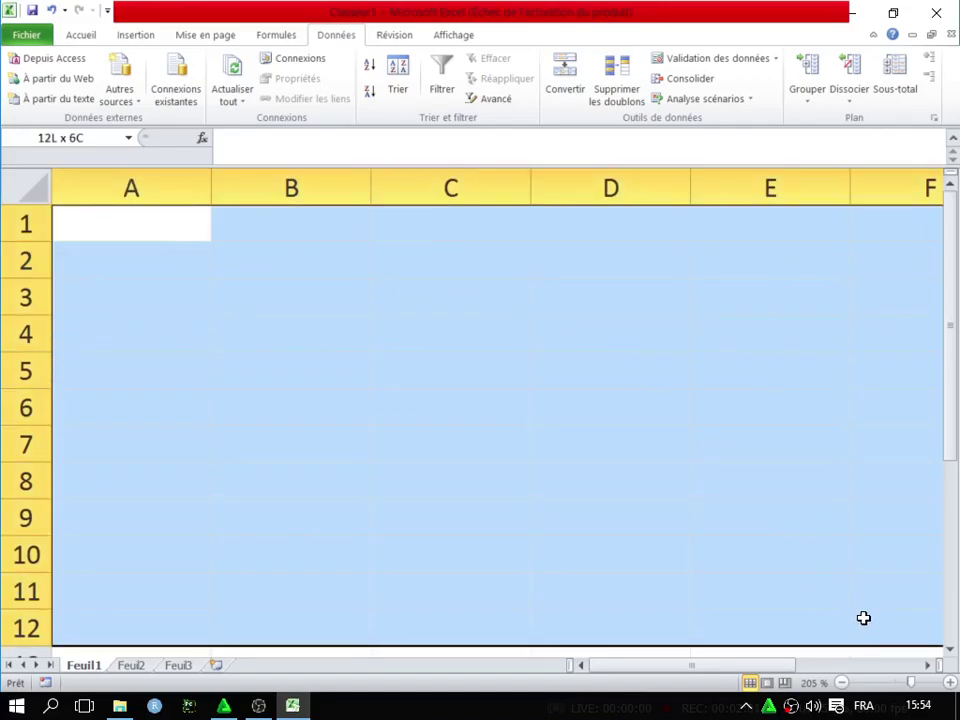
{"action": "left_click", "coordinate": [259, 334]}
{"action": "left_click", "coordinate": [126, 228]}
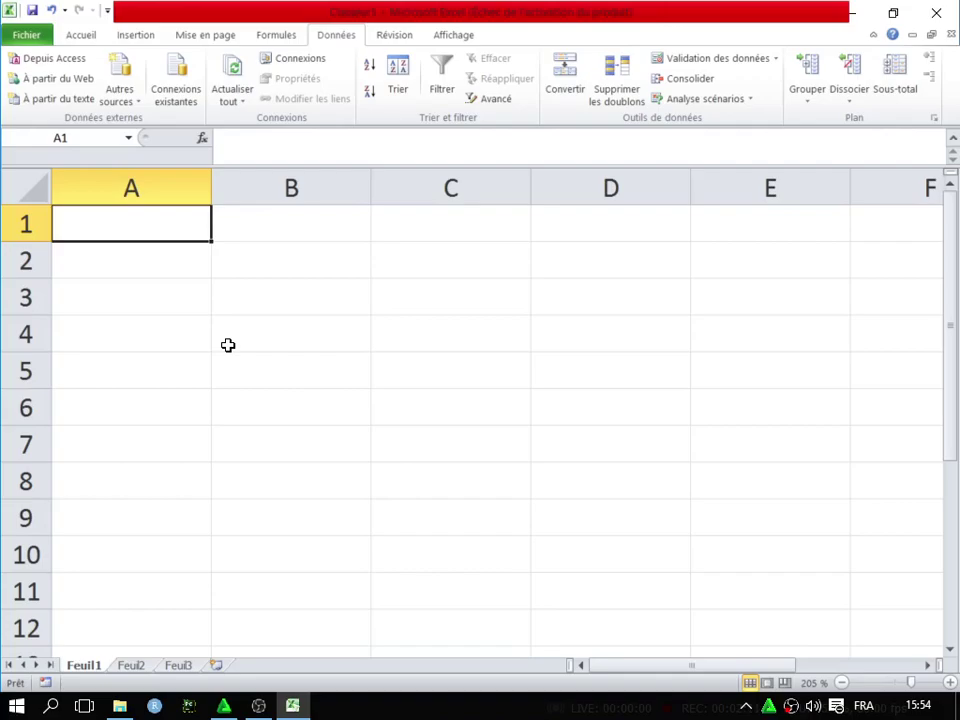
{"action": "left_click", "coordinate": [238, 263]}
{"action": "left_click", "coordinate": [133, 219]}
Enter the headings Nom in A1 and Date de Naissance in B1
{"action": "type", "text": "Nom"}
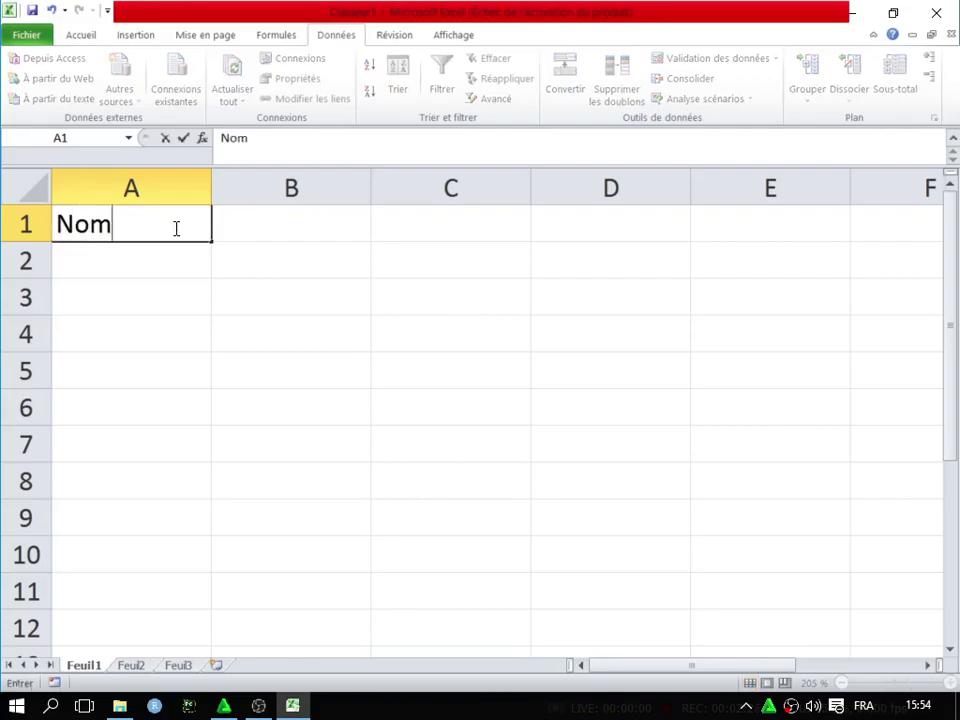
{"action": "left_click", "coordinate": [271, 229]}
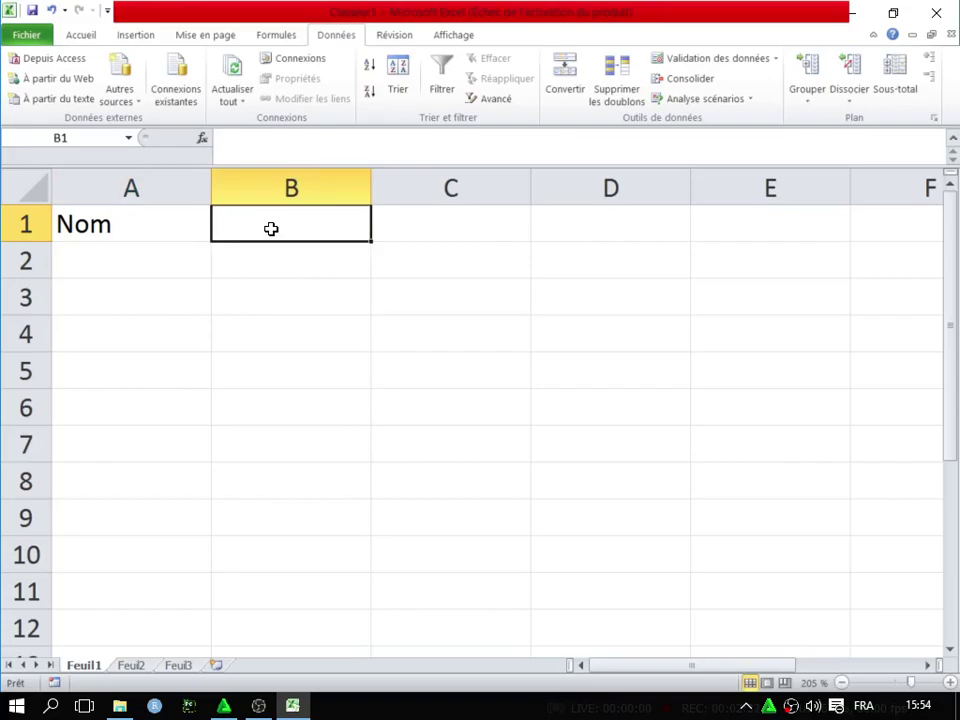
{"action": "type", "text": "D"}
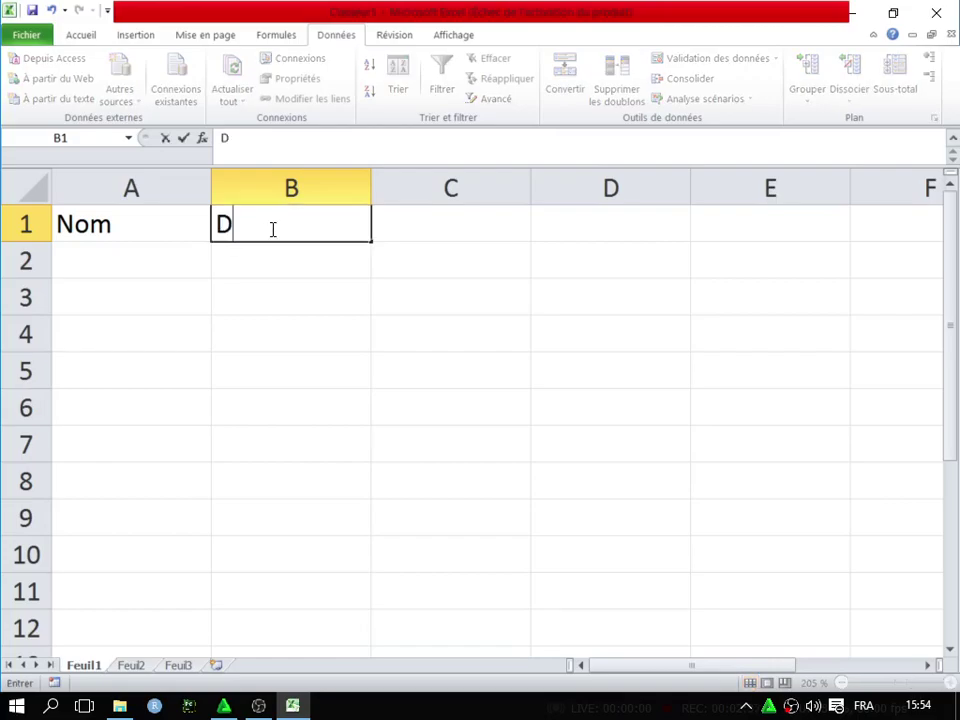
{"action": "type", "text": "ate"}
{"action": "type", "text": " de Naiss"}
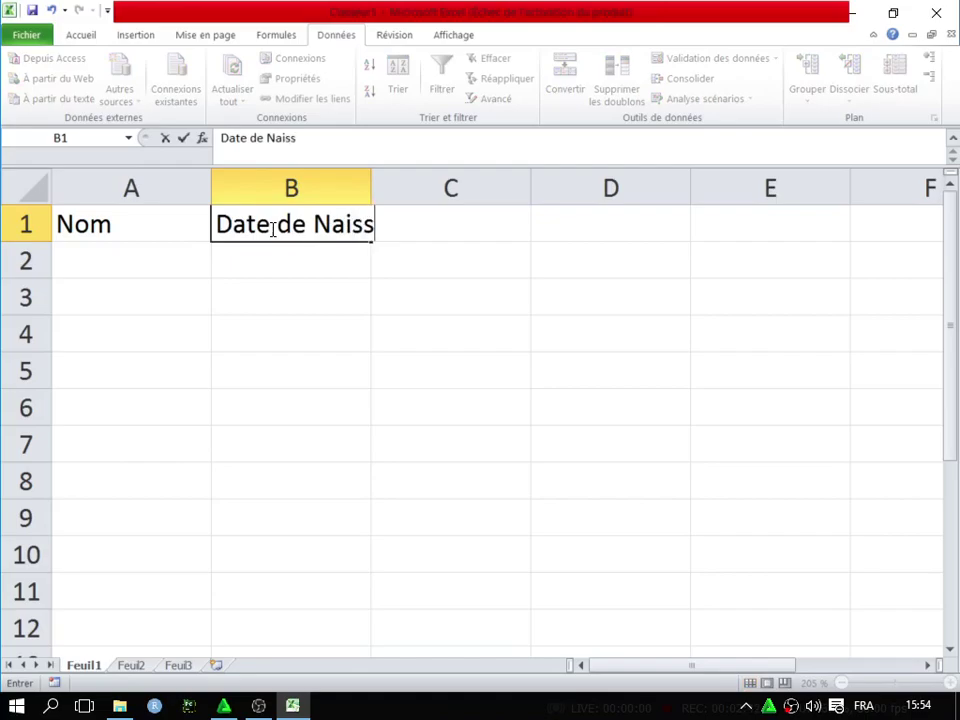
{"action": "type", "text": "ance"}
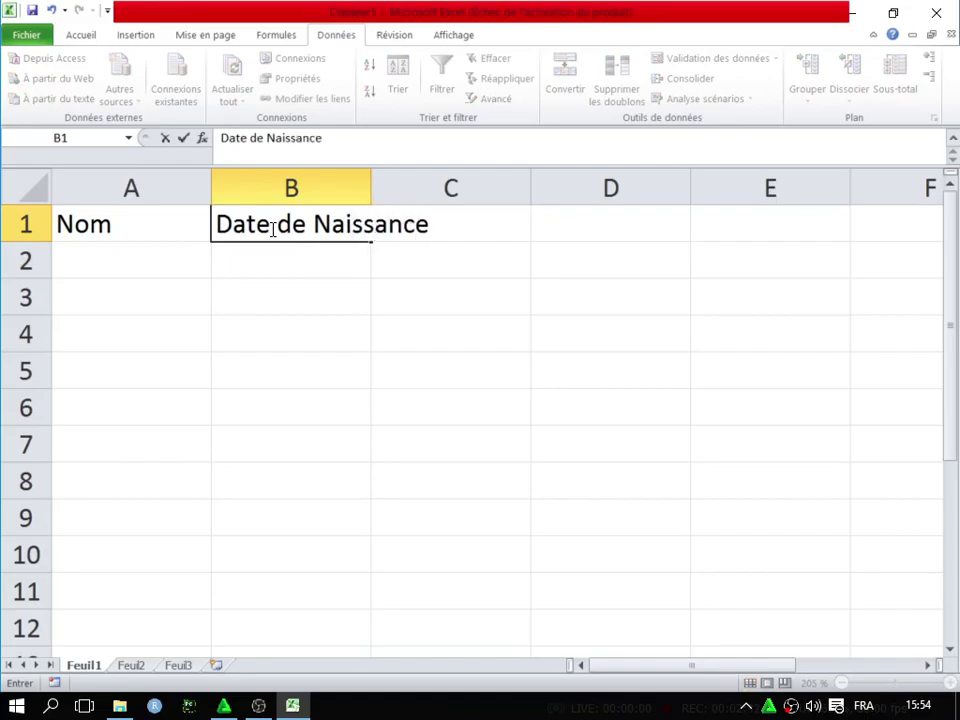
{"action": "left_click", "coordinate": [461, 259]}
{"action": "left_click", "coordinate": [458, 220]}
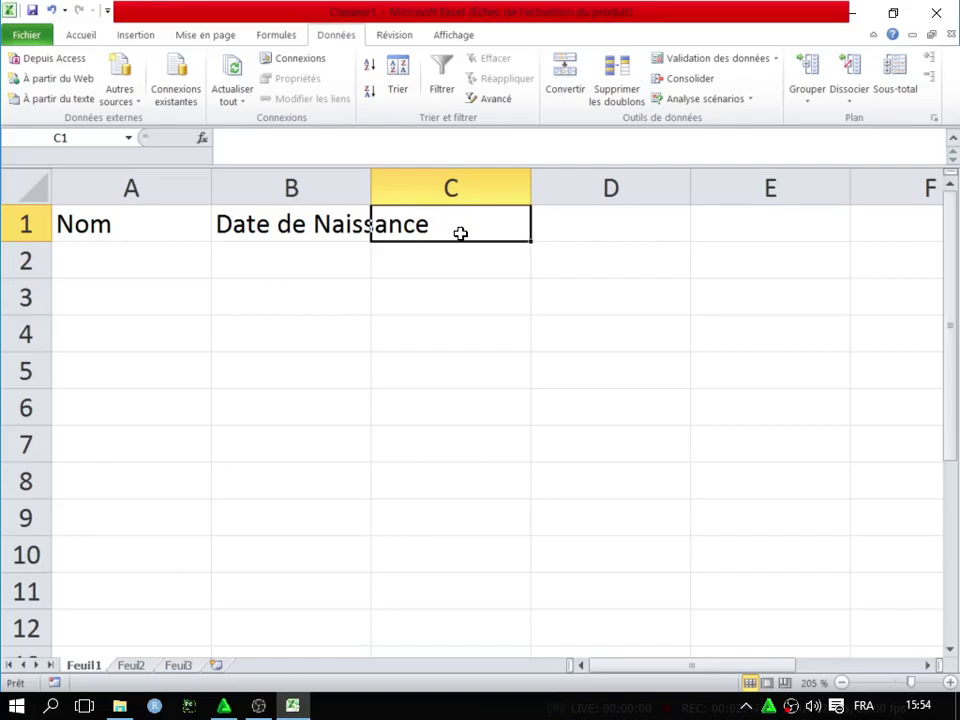
Enter the headings Lieu de Naissance in C1 and Salaire in D1
{"action": "type", "text": "Lieu"}
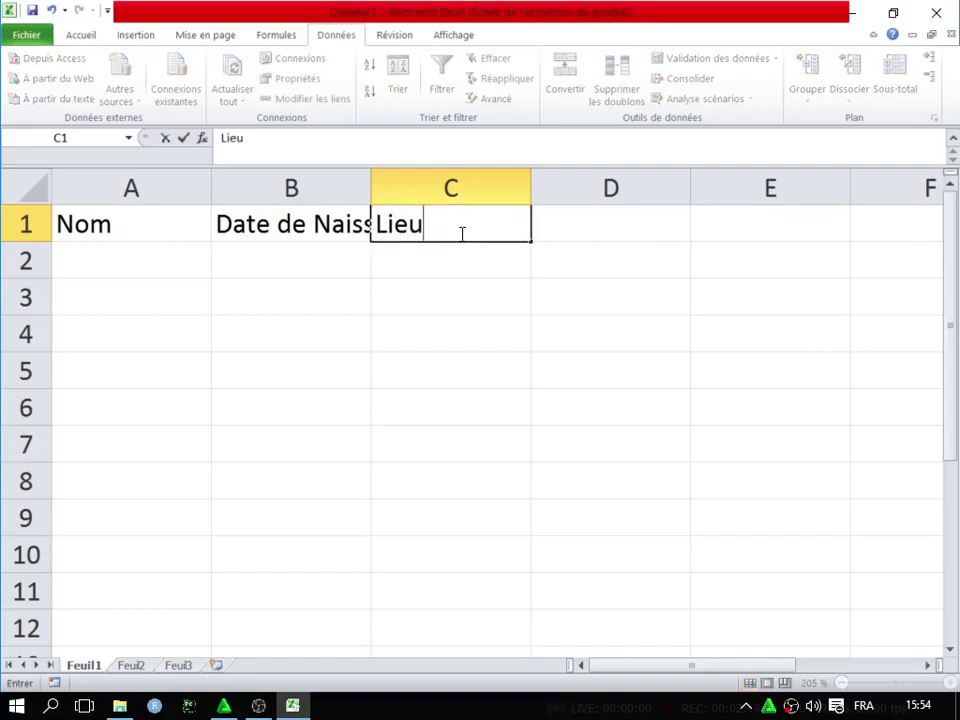
{"action": "type", "text": " de Naissa"}
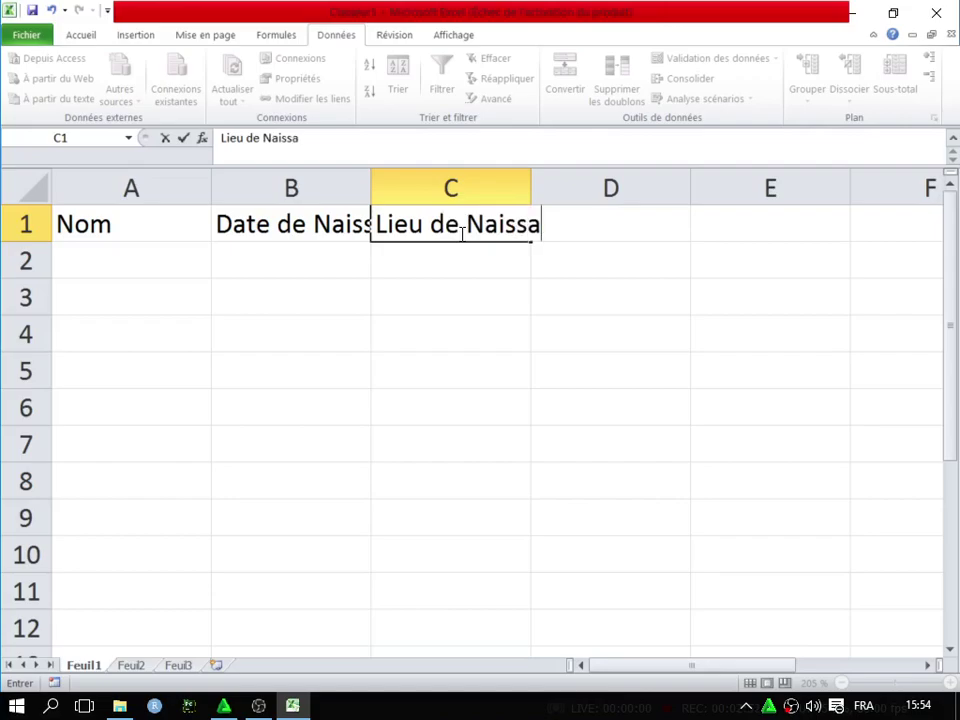
{"action": "type", "text": "nce"}
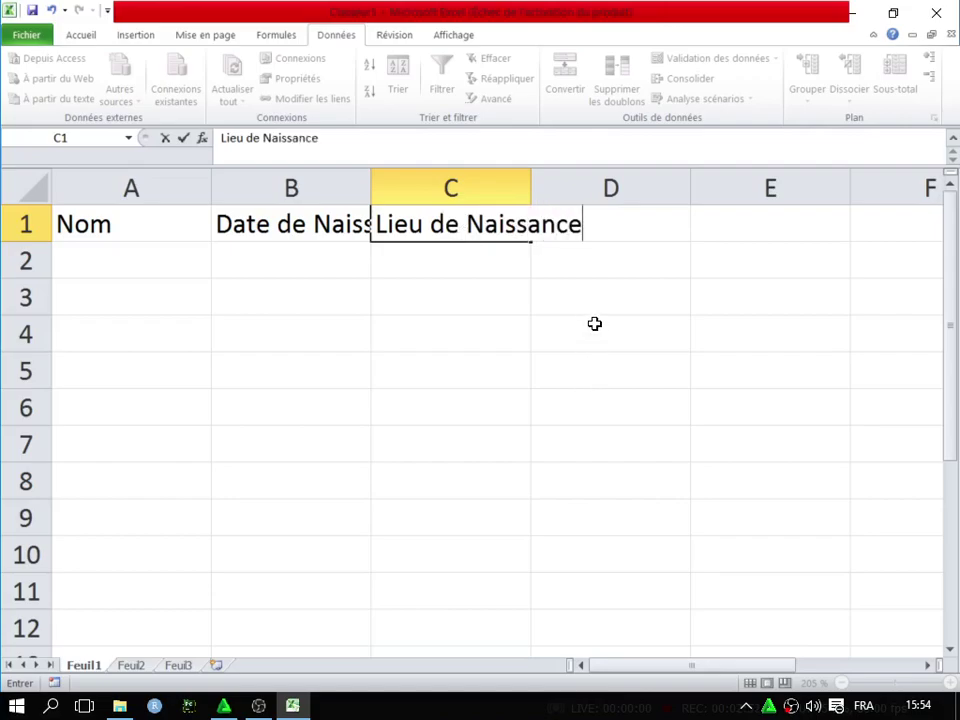
{"action": "left_click", "coordinate": [594, 324]}
{"action": "left_click", "coordinate": [606, 232]}
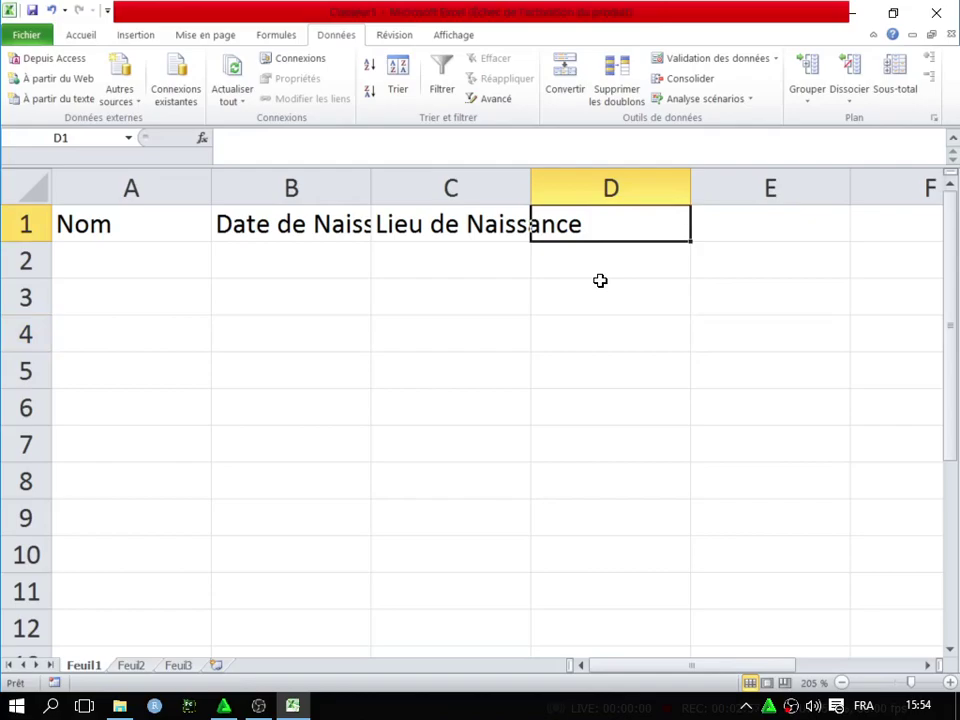
{"action": "type", "text": "Sa"}
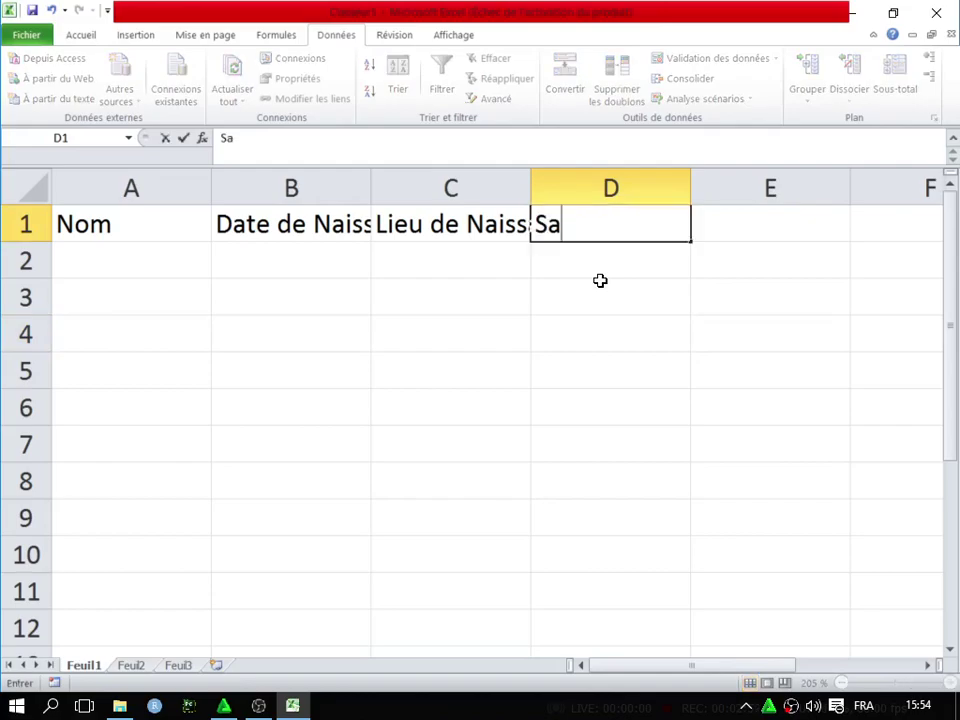
{"action": "type", "text": "laire"}
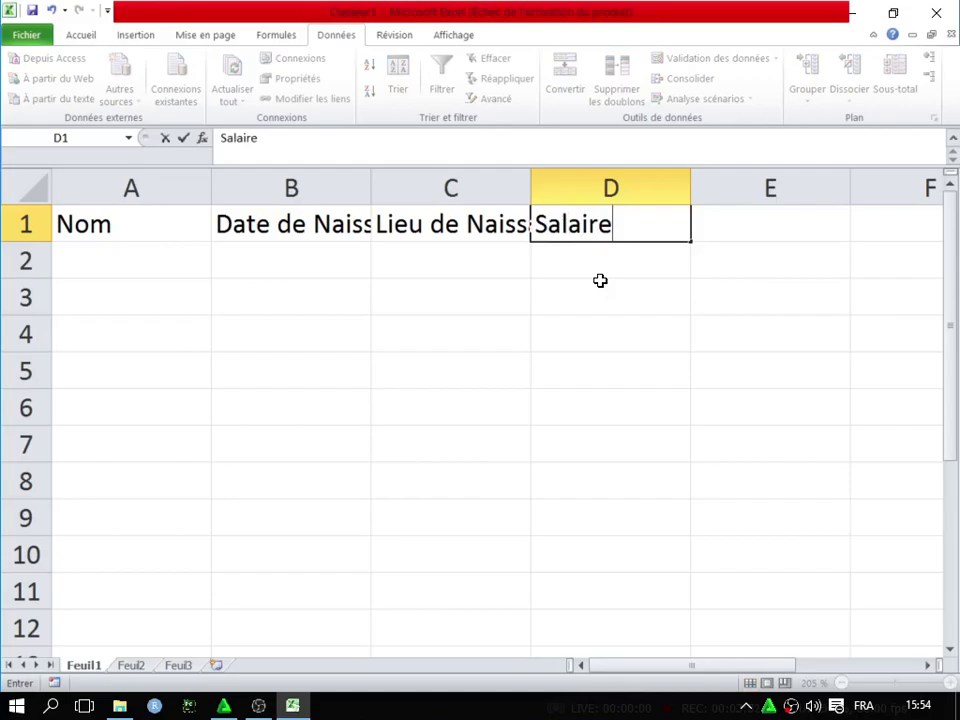
{"action": "left_click", "coordinate": [731, 236]}
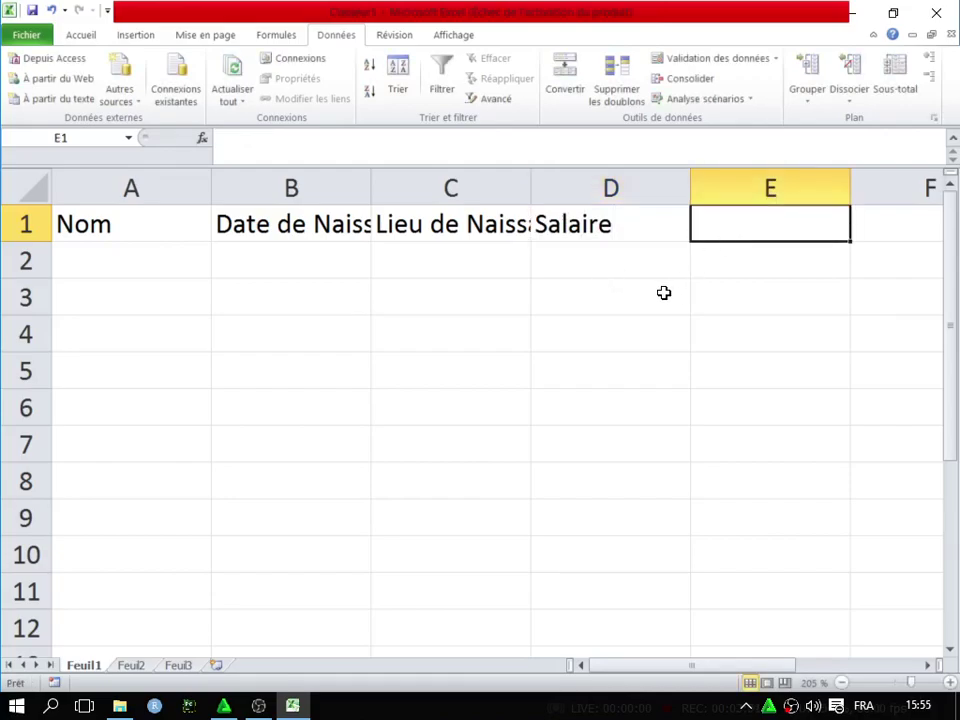
{"action": "left_click", "coordinate": [268, 252]}
{"action": "left_click", "coordinate": [277, 221]}
{"action": "left_click", "coordinate": [439, 229]}
{"action": "left_click", "coordinate": [561, 236]}
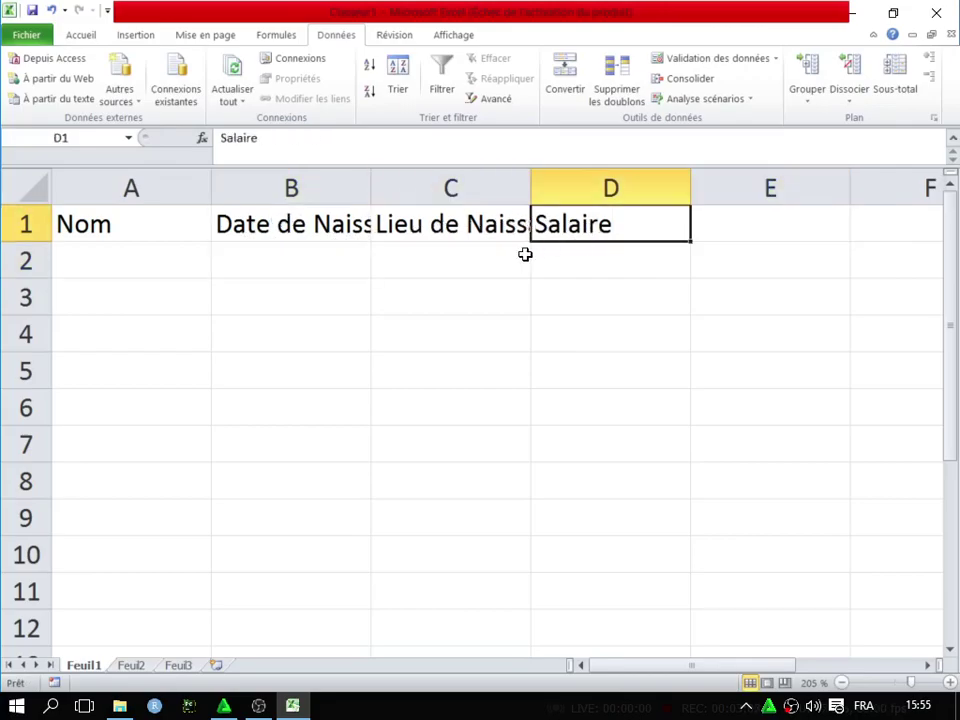
{"action": "left_click", "coordinate": [116, 260]}
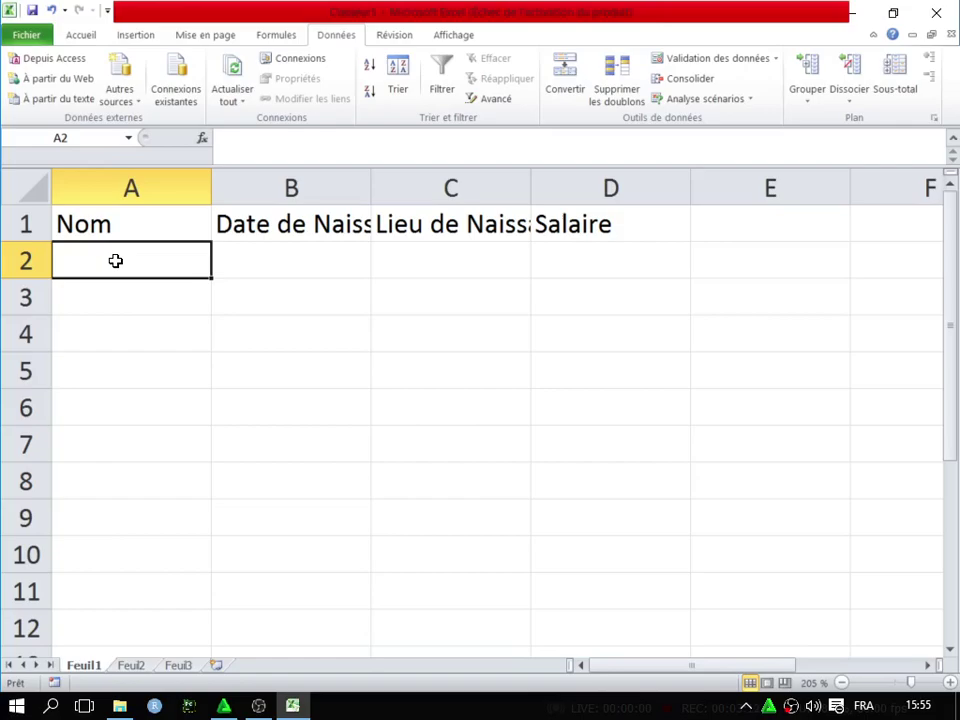
Enter Aboul, Benoit, Gabriel and Alipha in A2 to A5, correcting the Aboud typo
{"action": "type", "text": "Aboud"}
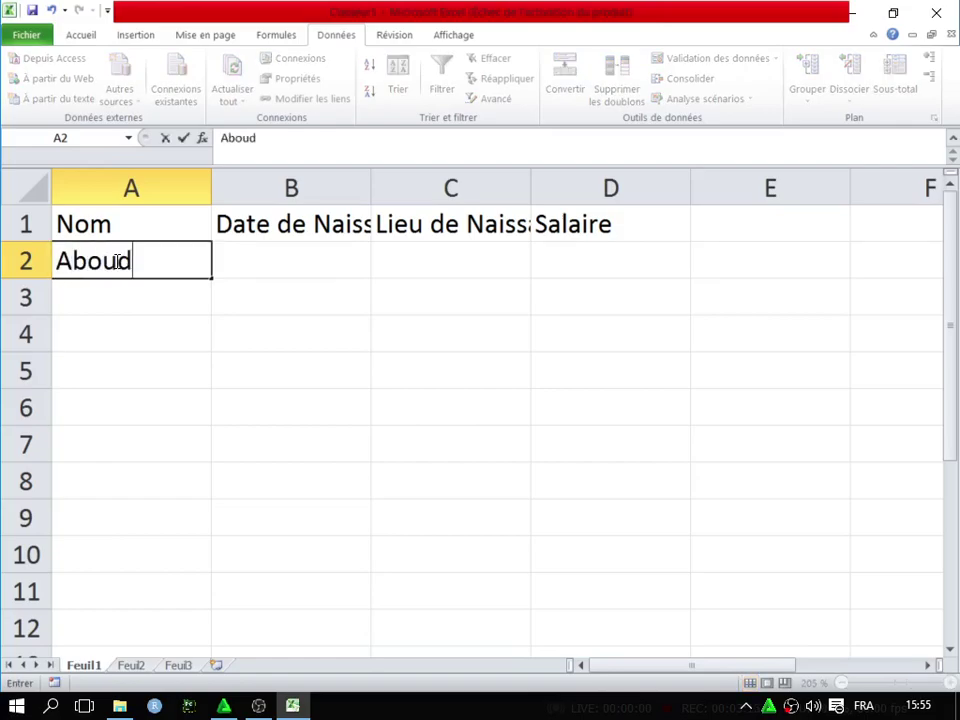
{"action": "key", "text": "BackSpace"}
{"action": "type", "text": "l"}
{"action": "key", "text": "Return"}
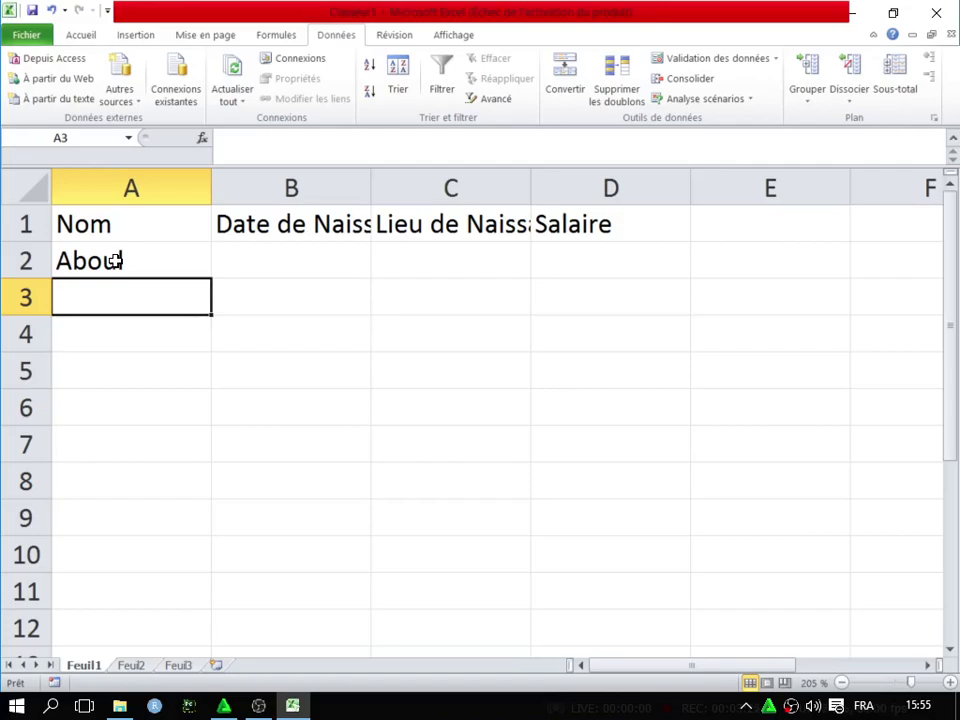
{"action": "type", "text": "Be"}
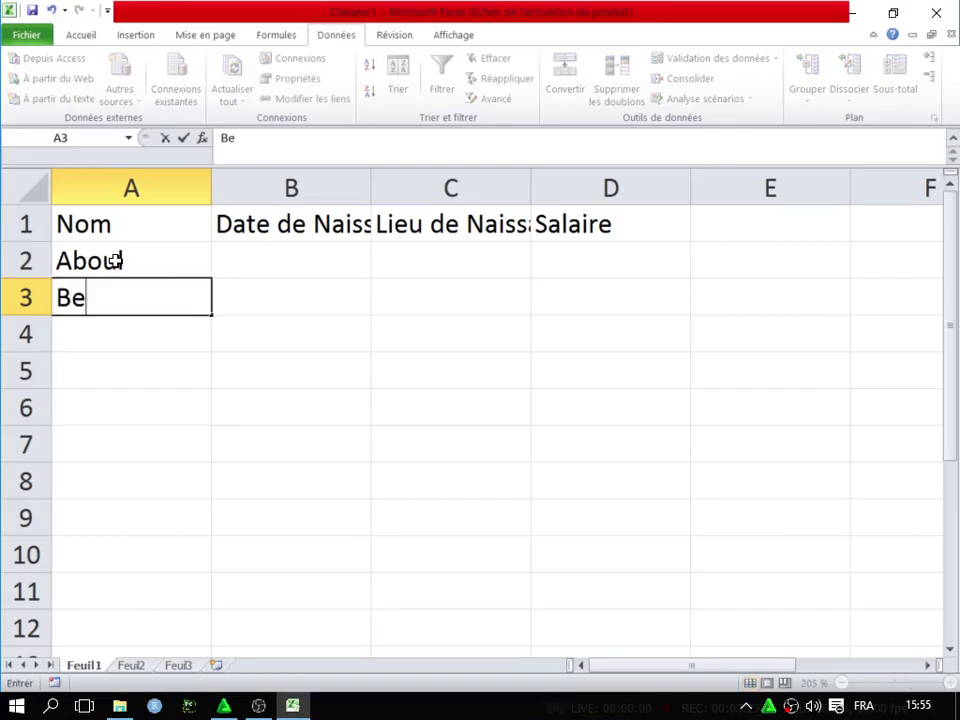
{"action": "type", "text": "noit"}
{"action": "key", "text": "Return"}
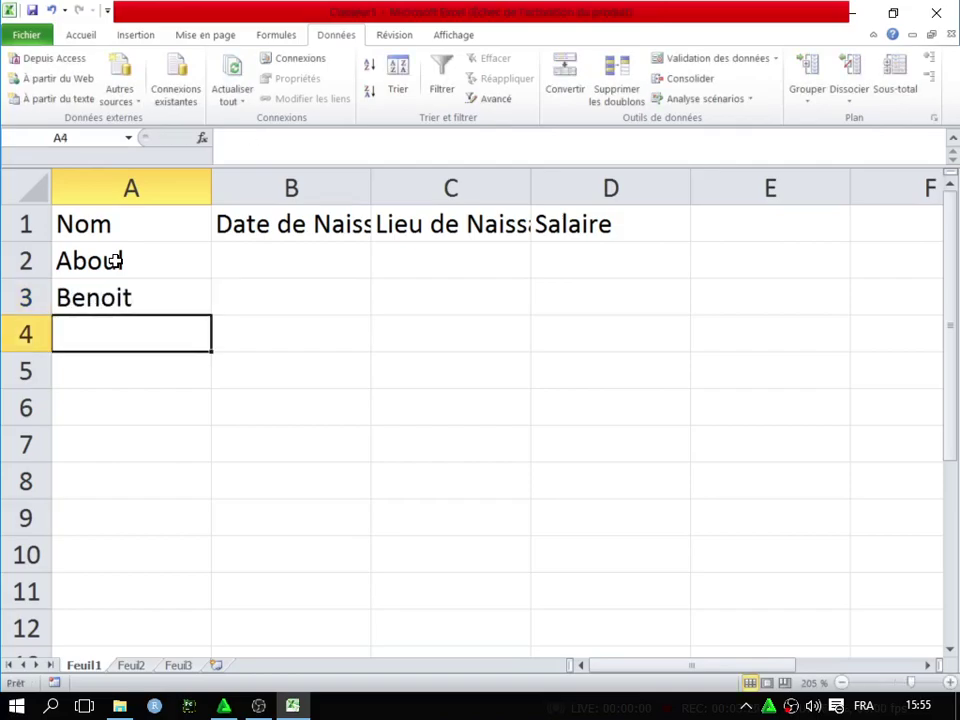
{"action": "type", "text": "G"}
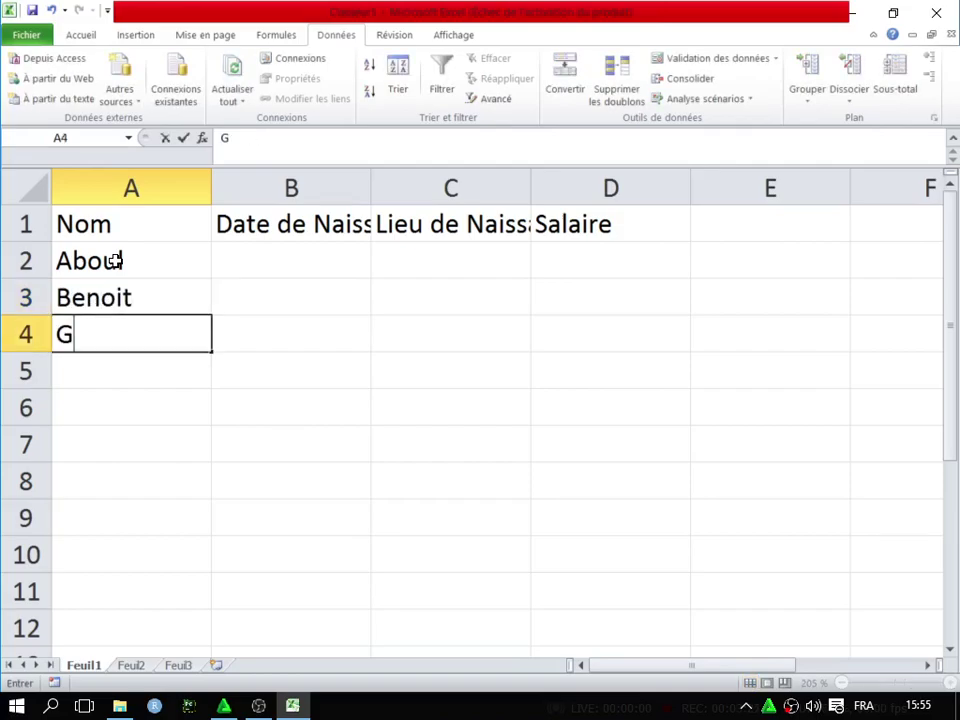
{"action": "type", "text": "abriel"}
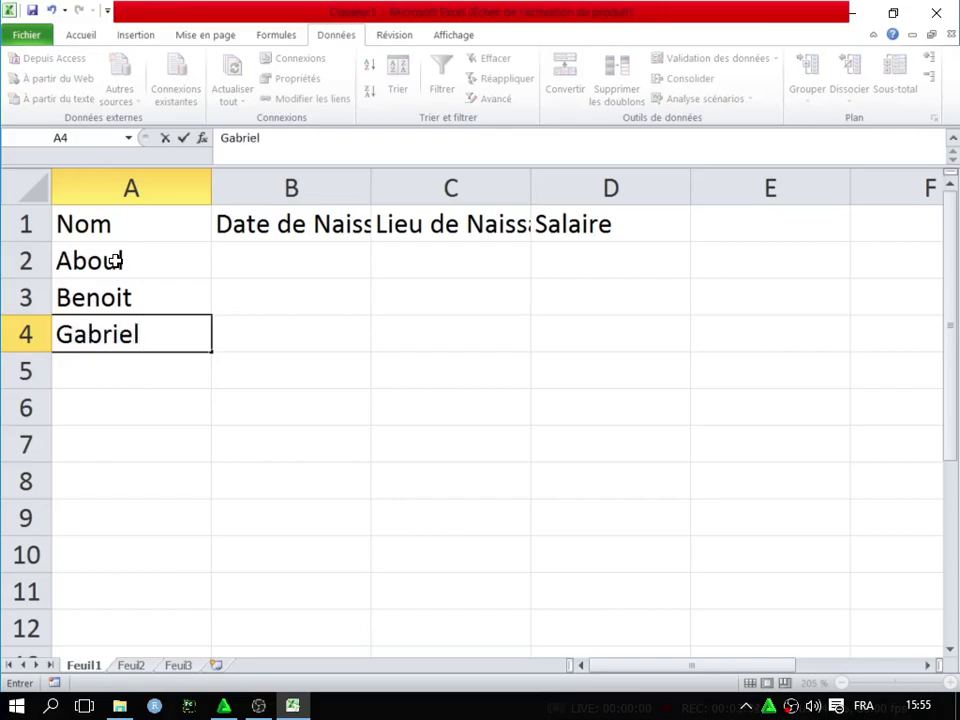
{"action": "key", "text": "Return"}
{"action": "type", "text": "Al"}
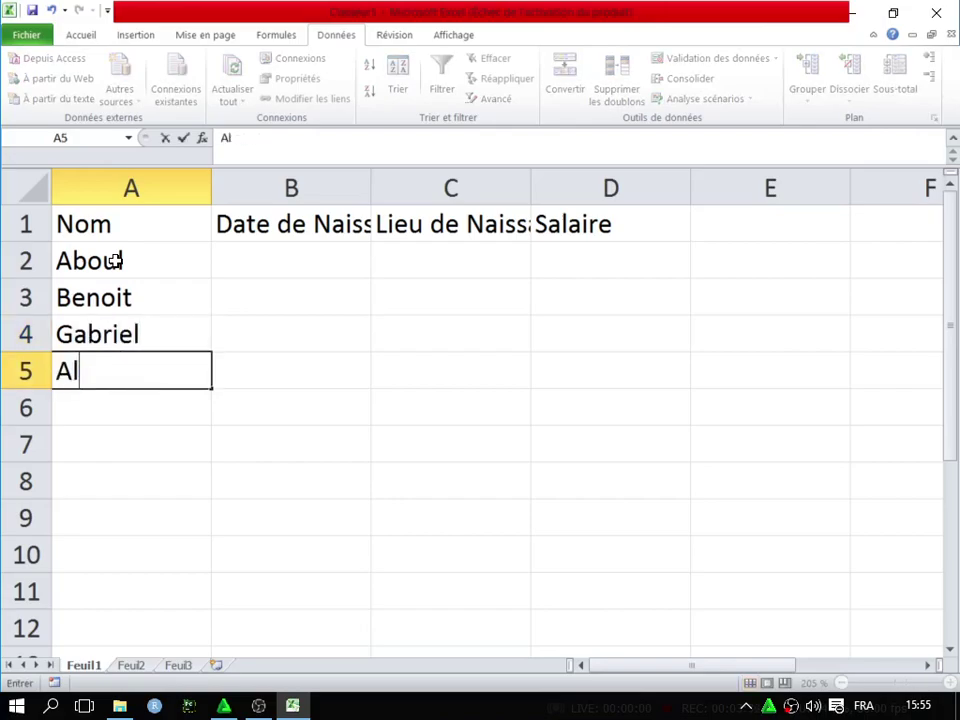
{"action": "type", "text": "ipha"}
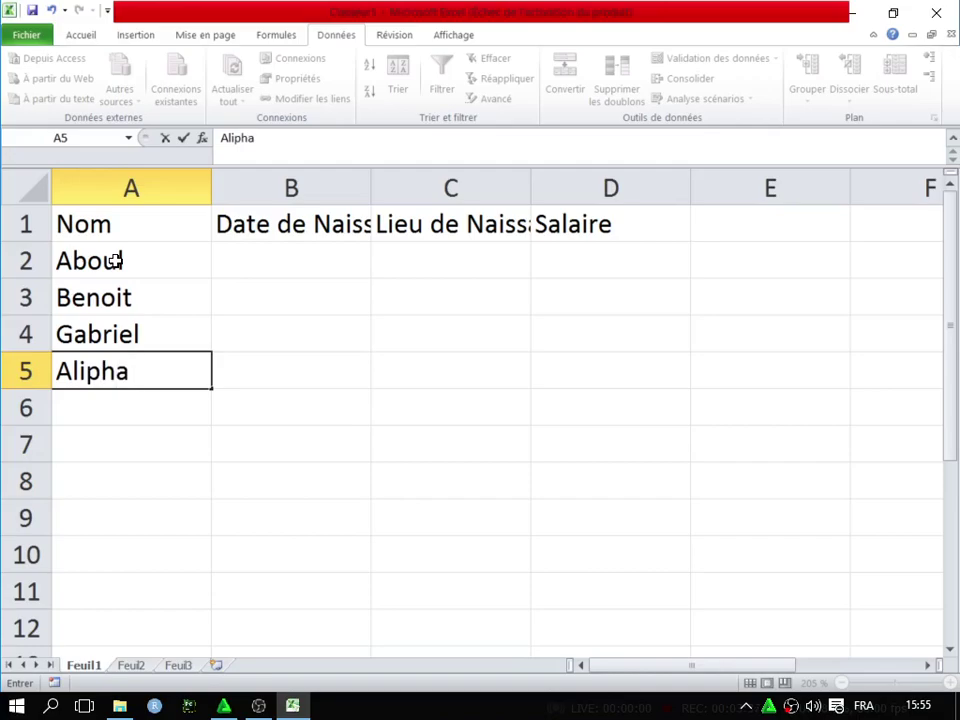
{"action": "left_click", "coordinate": [229, 356]}
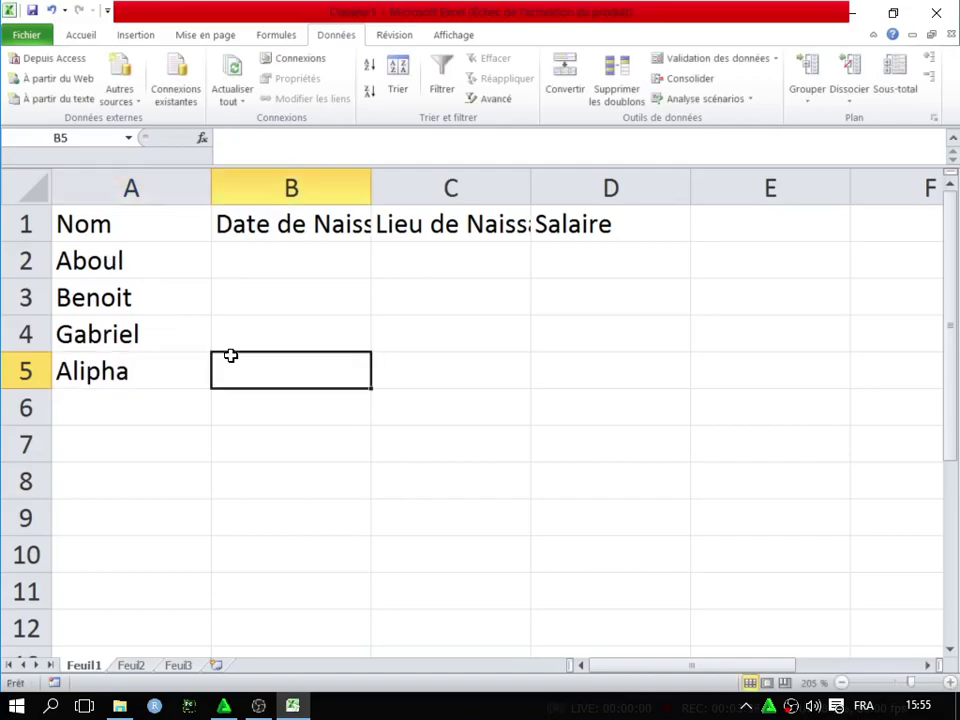
{"action": "left_click", "coordinate": [264, 265]}
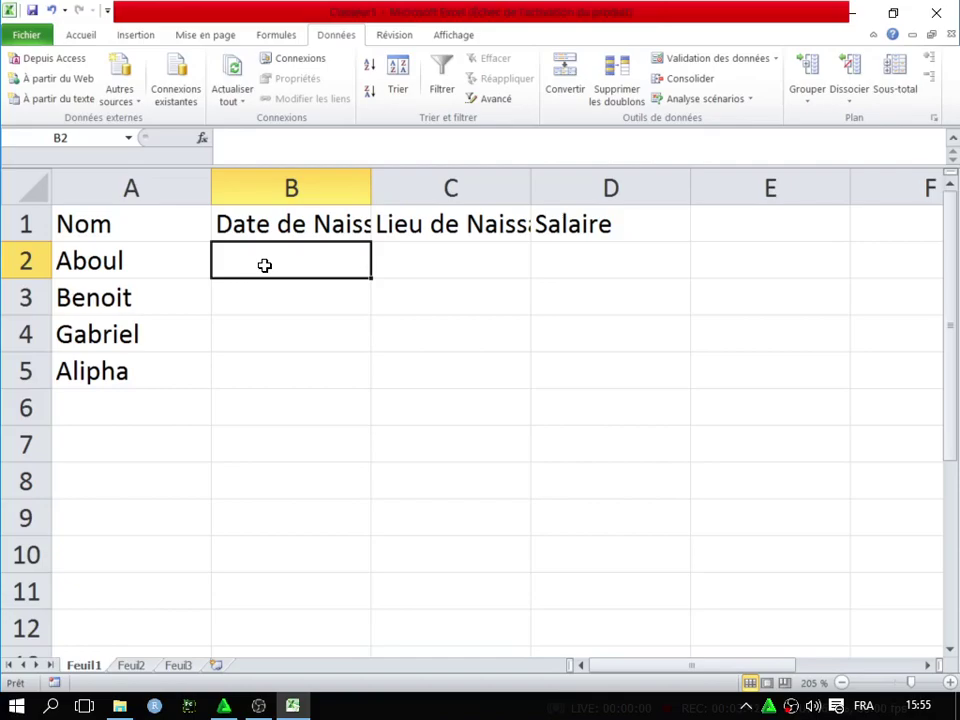
Enter the dates 12/12/2010, 11/03/2003, 03/06/2014 and 02/02/2000 in B2 to B5
{"action": "type", "text": "12/12/"}
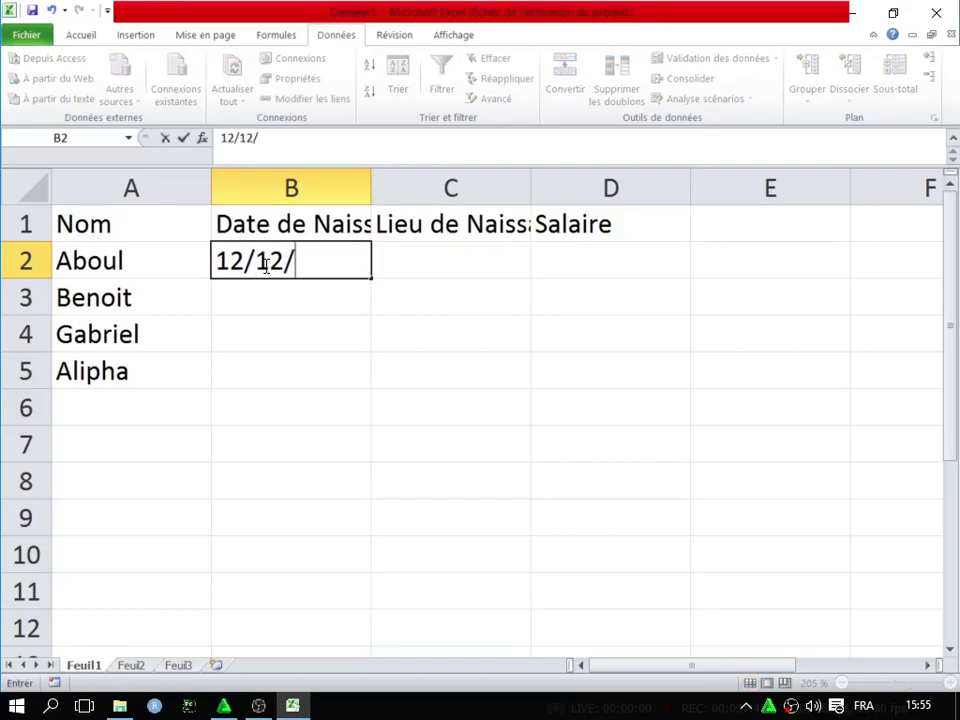
{"action": "type", "text": "20"}
{"action": "type", "text": "10"}
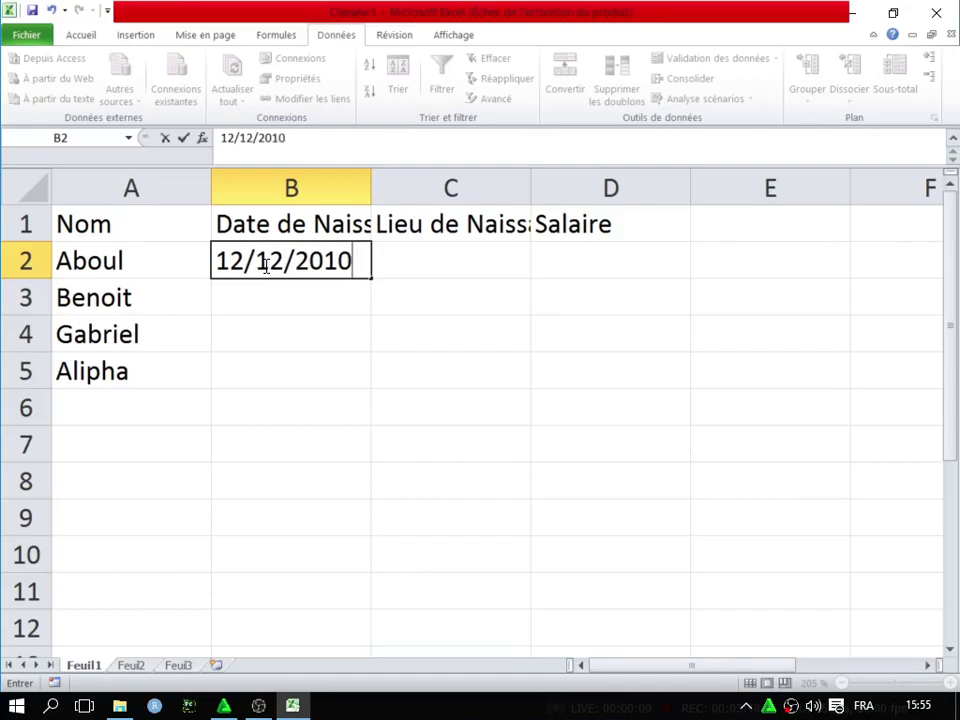
{"action": "key", "text": "Return"}
{"action": "type", "text": "1"}
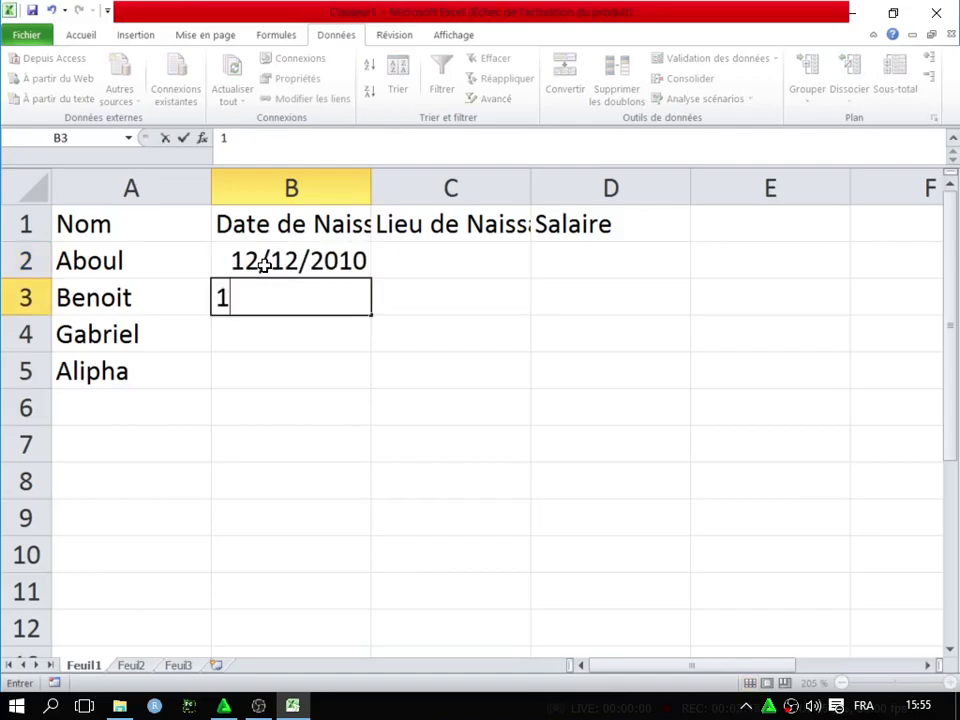
{"action": "type", "text": "1/3/"}
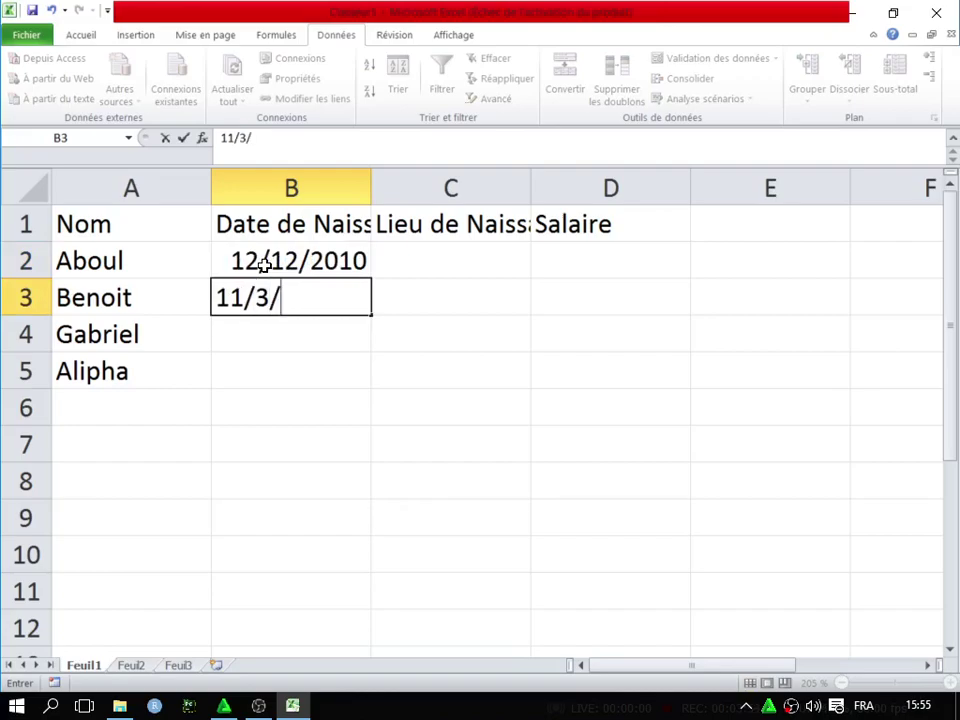
{"action": "type", "text": "202"}
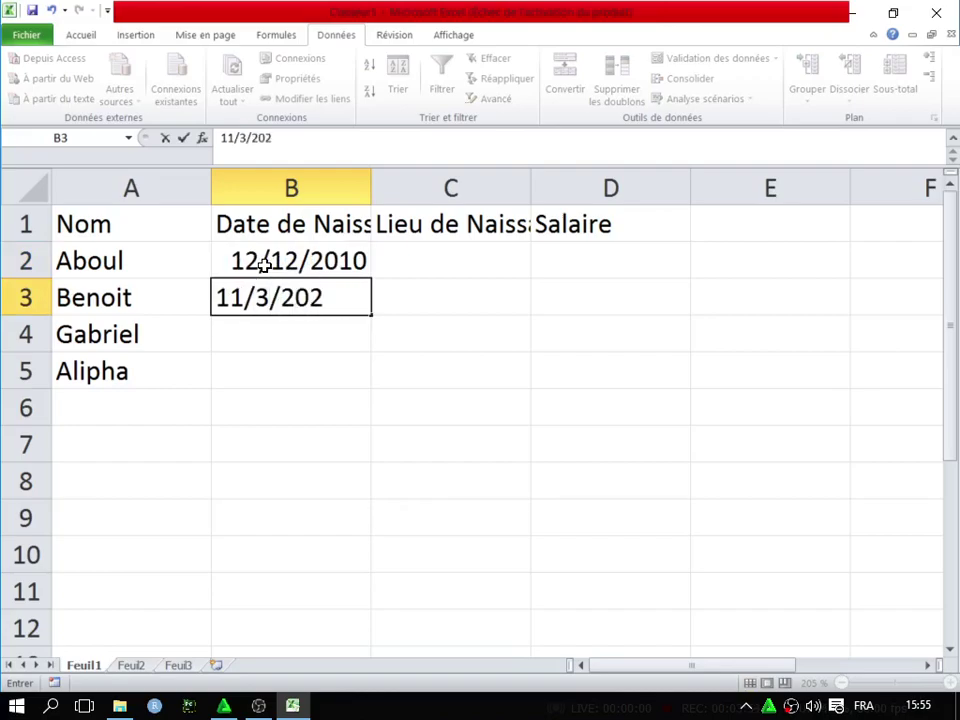
{"action": "key", "text": "BackSpace"}
{"action": "type", "text": "03"}
{"action": "key", "text": "Return"}
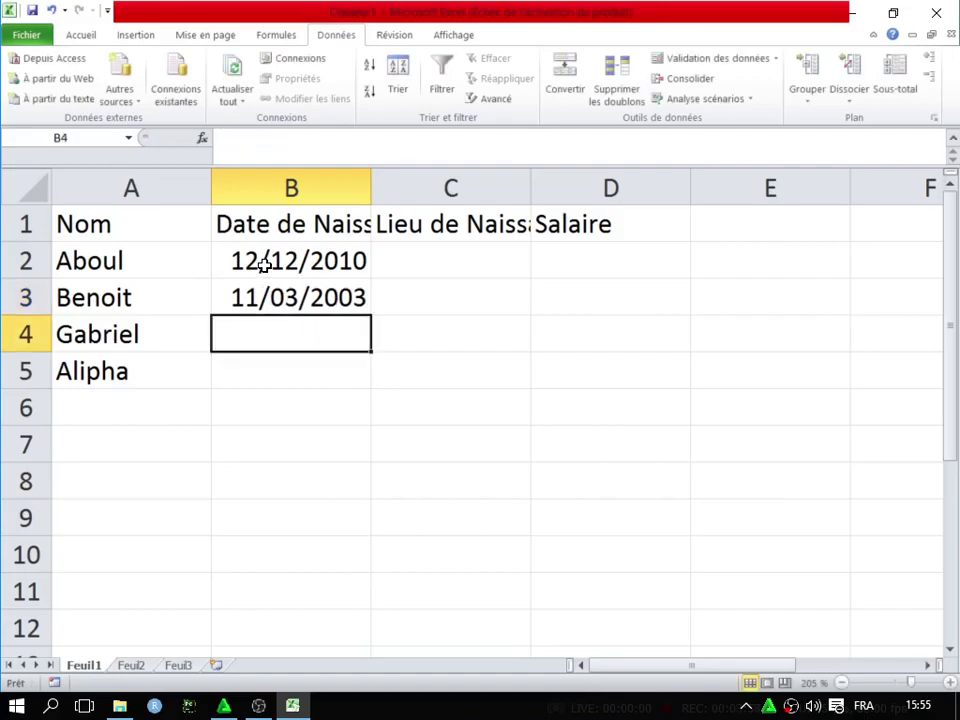
{"action": "type", "text": "3/0"}
{"action": "type", "text": "6/"}
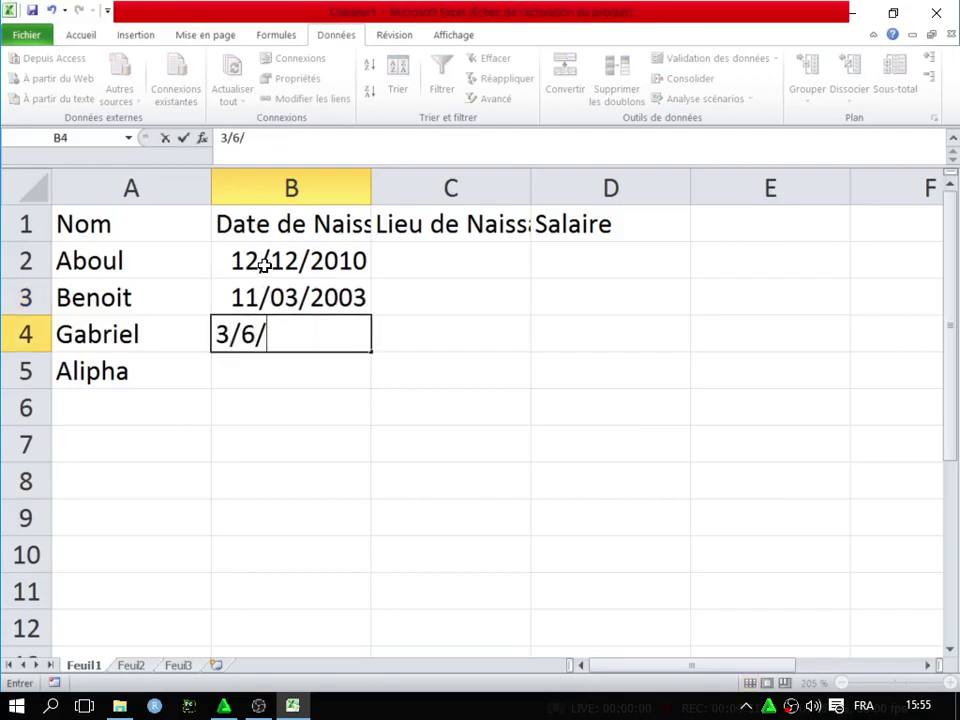
{"action": "type", "text": "20"}
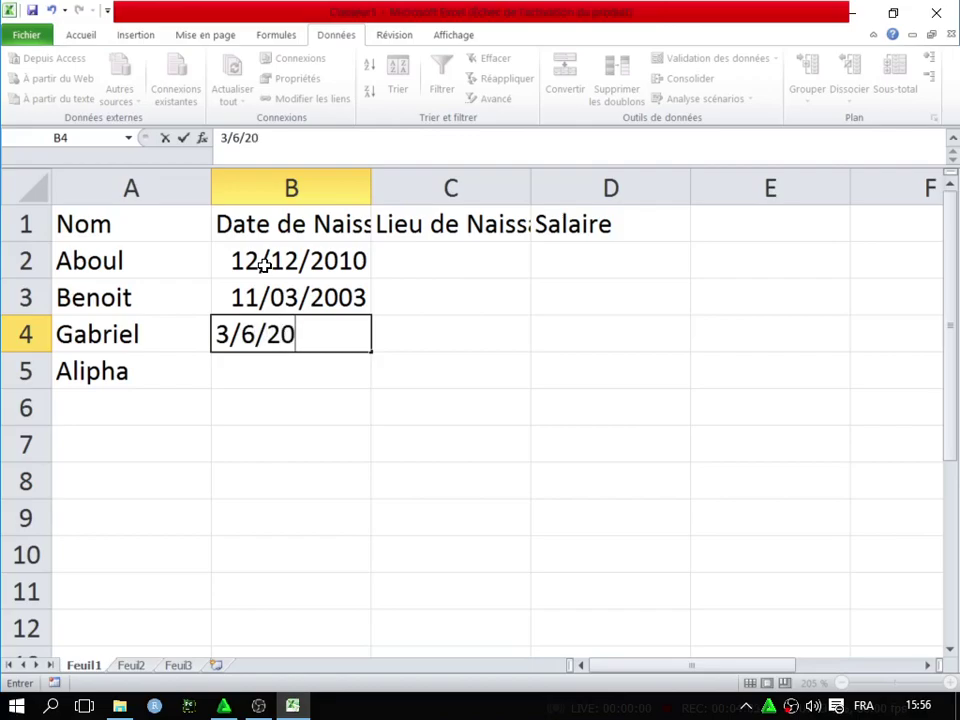
{"action": "type", "text": "14"}
{"action": "key", "text": "Return"}
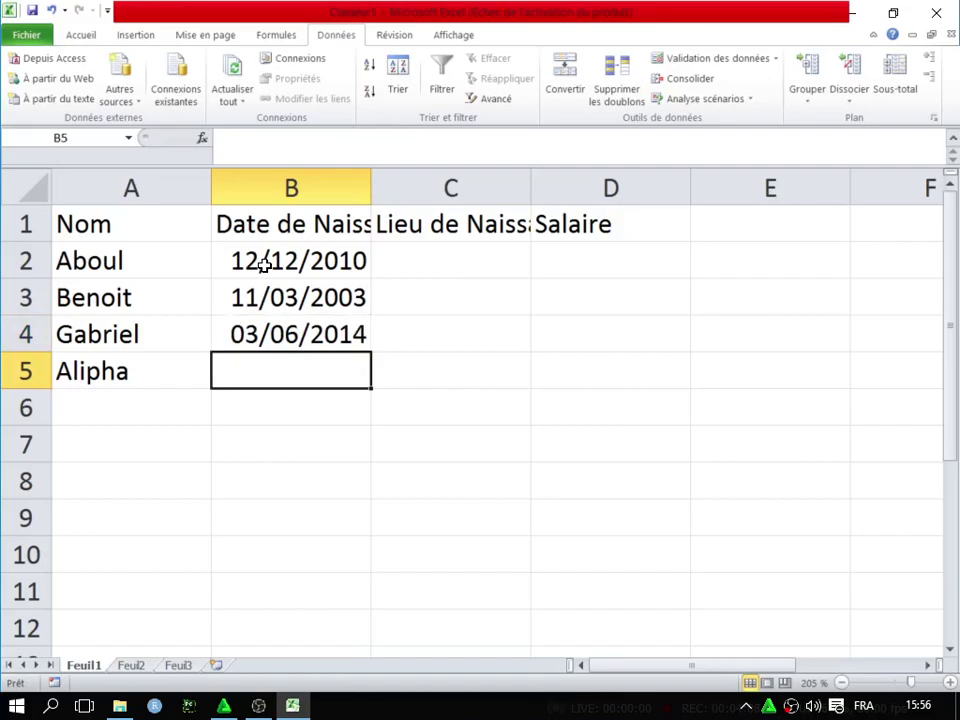
{"action": "type", "text": "2/0"}
{"action": "type", "text": "2/2/"}
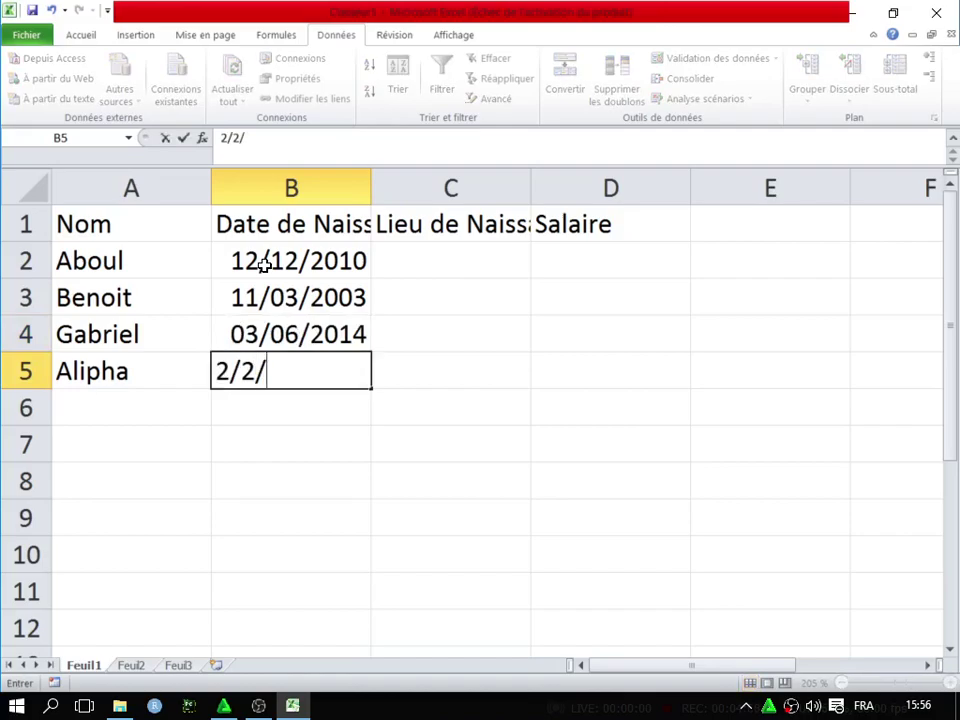
{"action": "type", "text": "2"}
{"action": "type", "text": "000"}
{"action": "key", "text": "Return"}
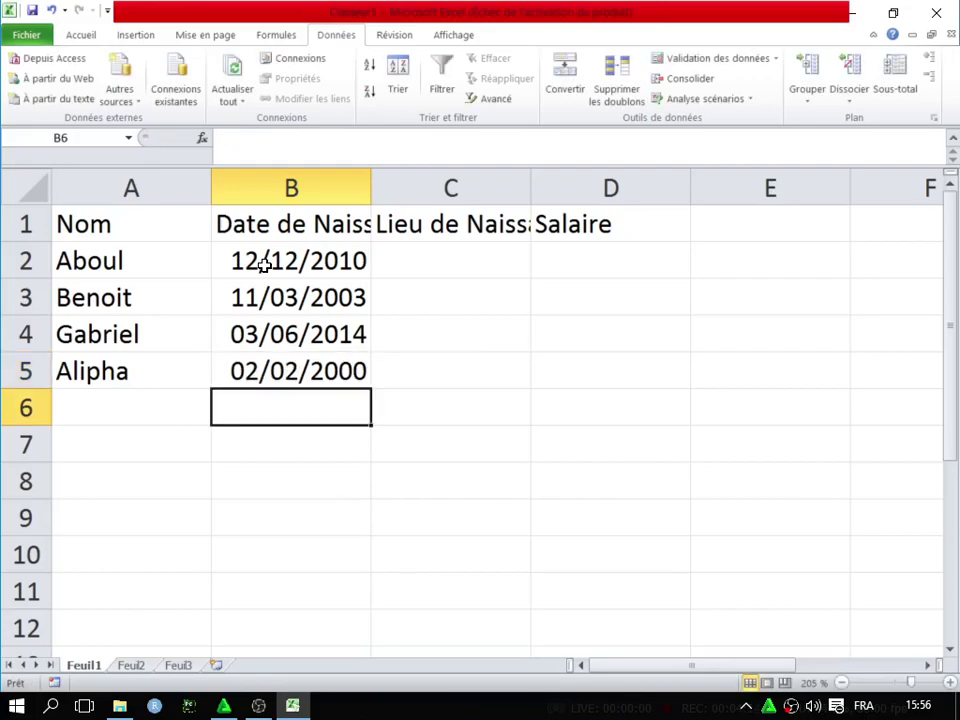
Enter Maroua in C2 and Bafoussam in C3, fixing the typos in Bafoussam
{"action": "left_click", "coordinate": [453, 262]}
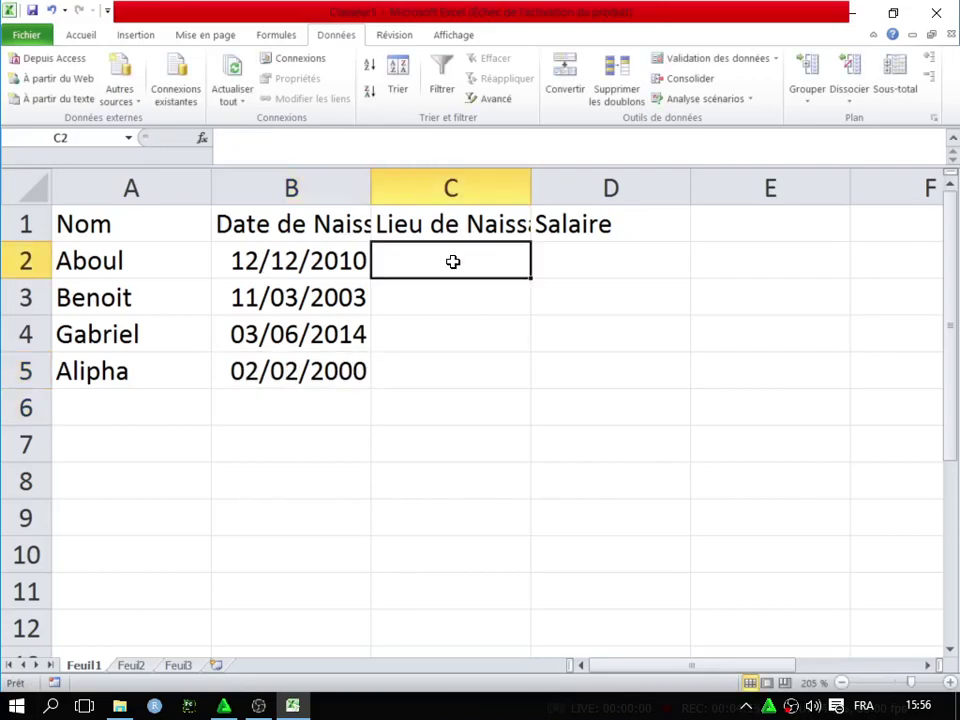
{"action": "type", "text": "Ma"}
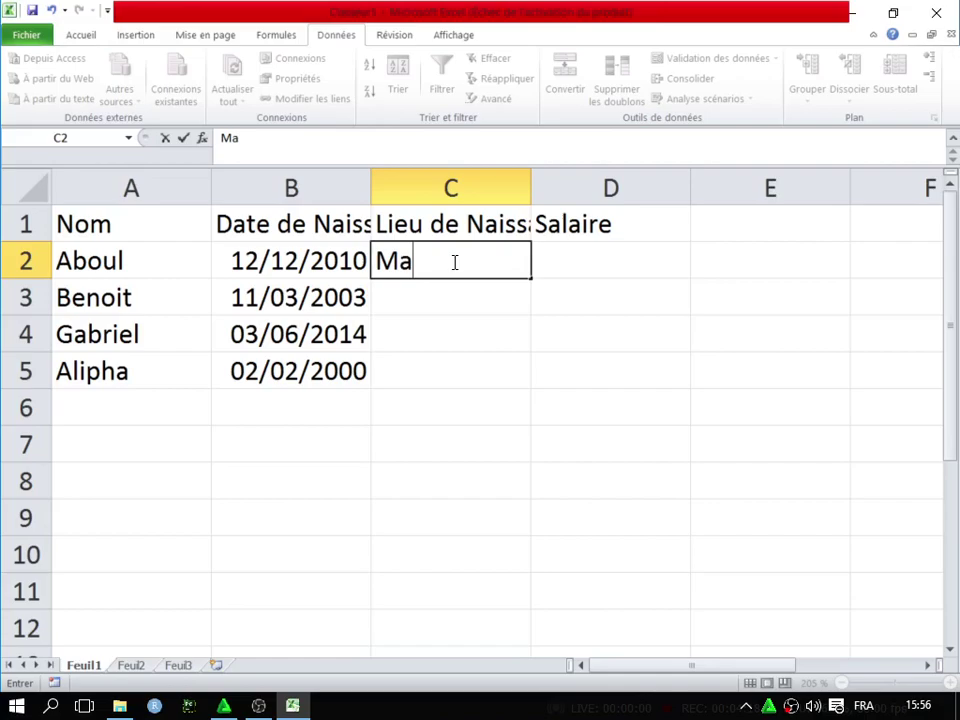
{"action": "type", "text": "roua"}
{"action": "key", "text": "Return"}
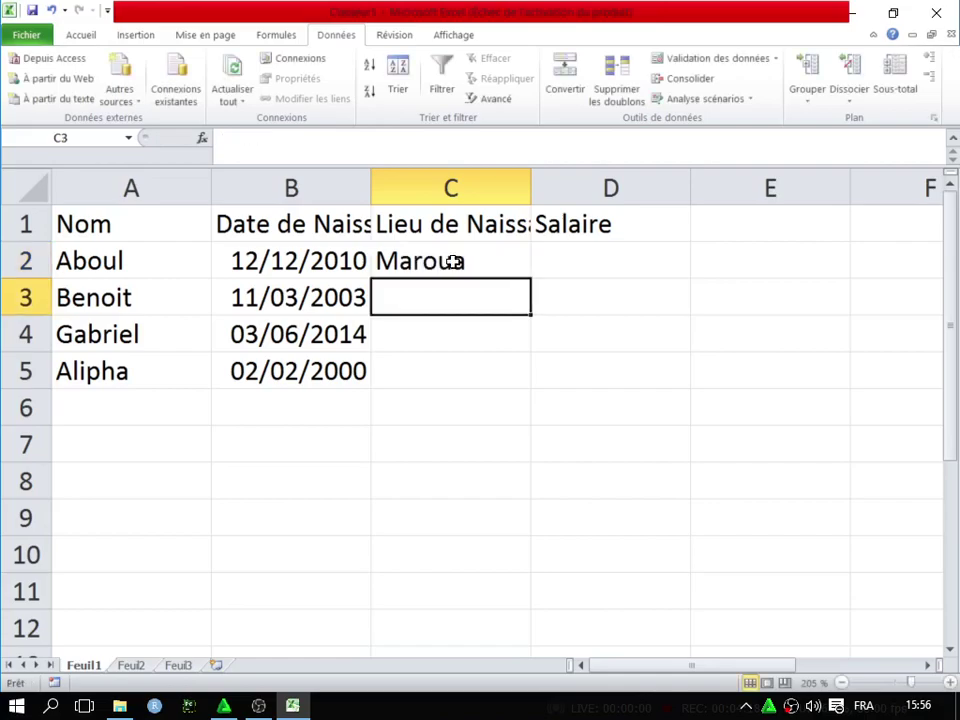
{"action": "type", "text": "Baff"}
{"action": "key", "text": "BackSpace"}
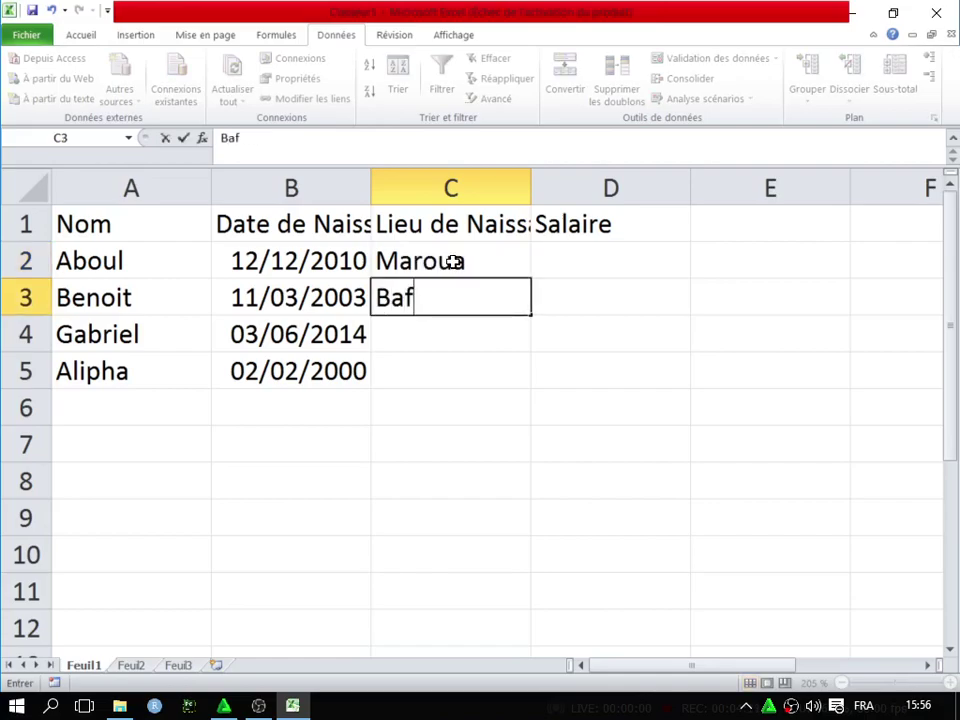
{"action": "type", "text": "oussanc"}
{"action": "key", "text": "BackSpace"}
{"action": "key", "text": "BackSpace"}
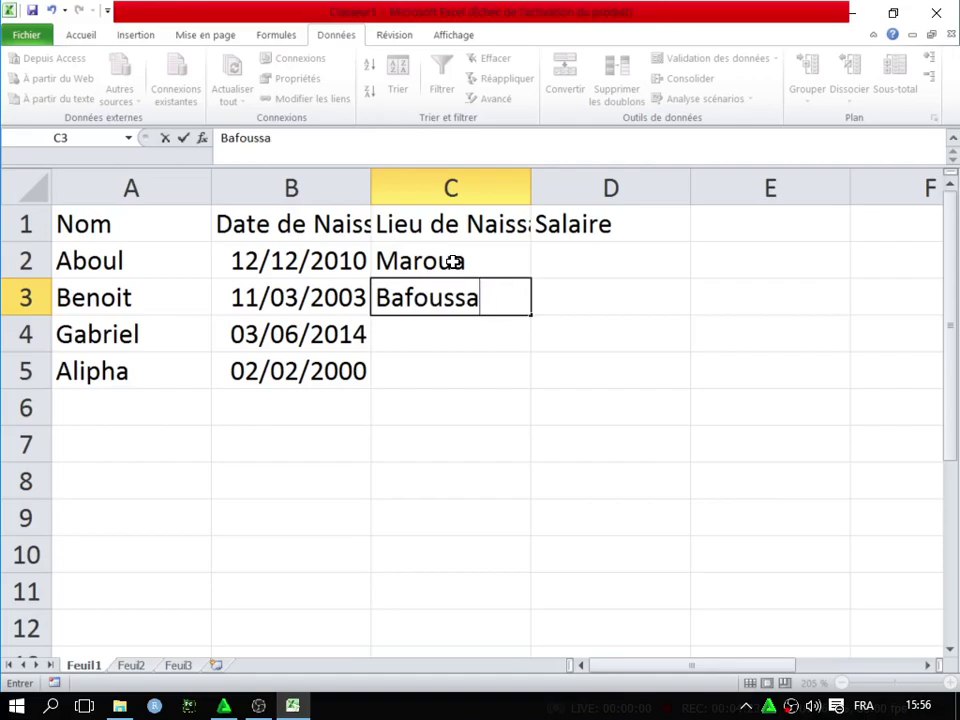
{"action": "type", "text": "m"}
{"action": "key", "text": "Return"}
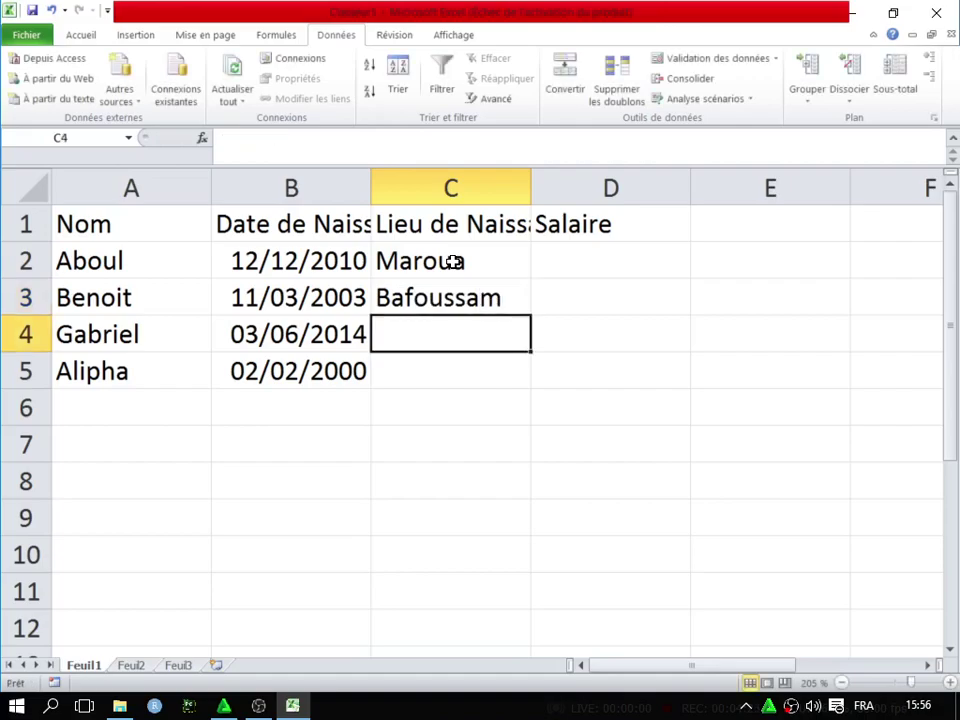
Enter Mokolo in C4 and Bamenda in C5
{"action": "type", "text": "Mo"}
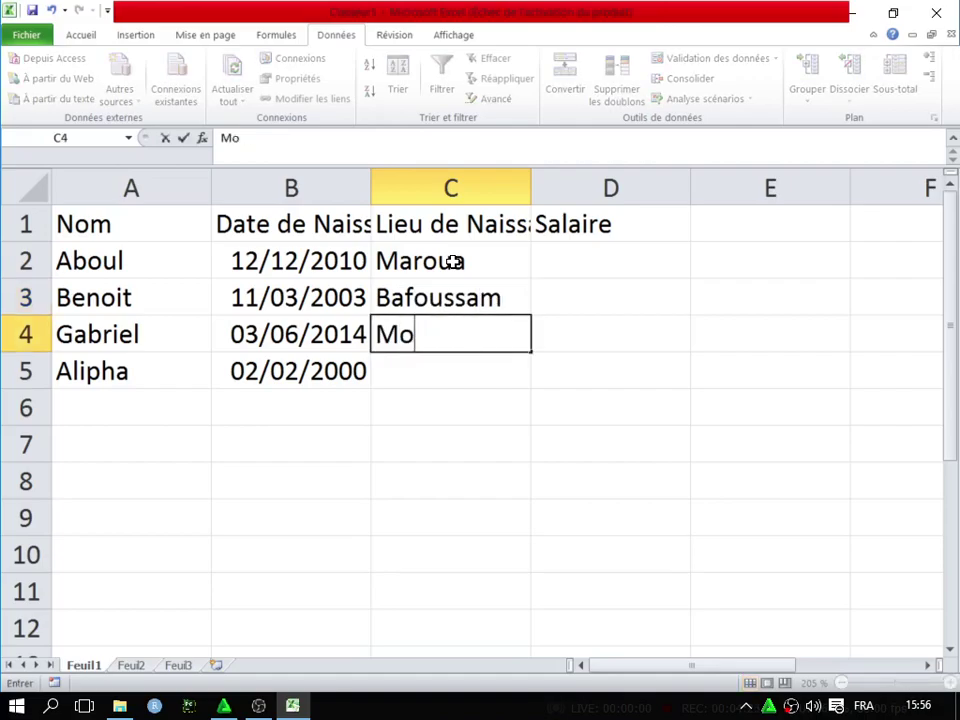
{"action": "type", "text": "kolo"}
{"action": "key", "text": "Return"}
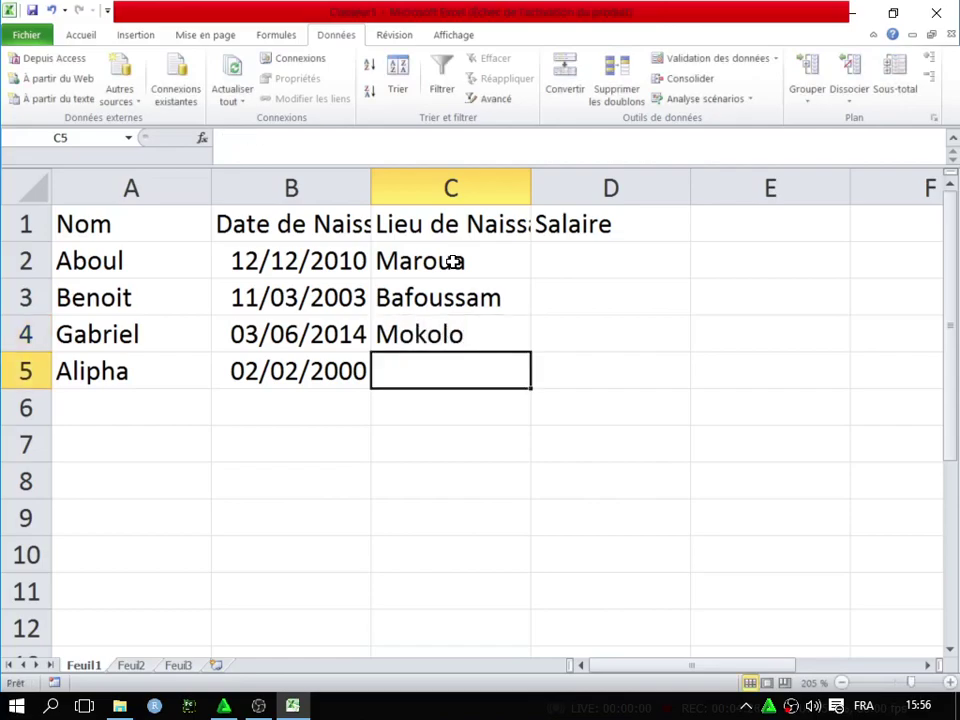
{"action": "type", "text": "M"}
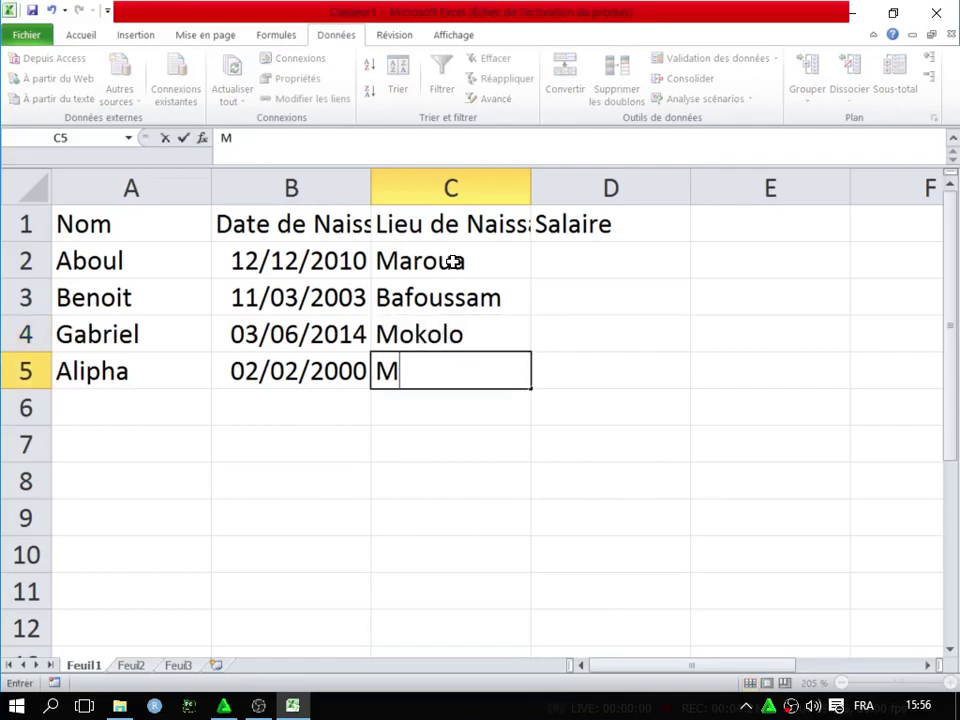
{"action": "key", "text": "BackSpace"}
{"action": "type", "text": "Bame"}
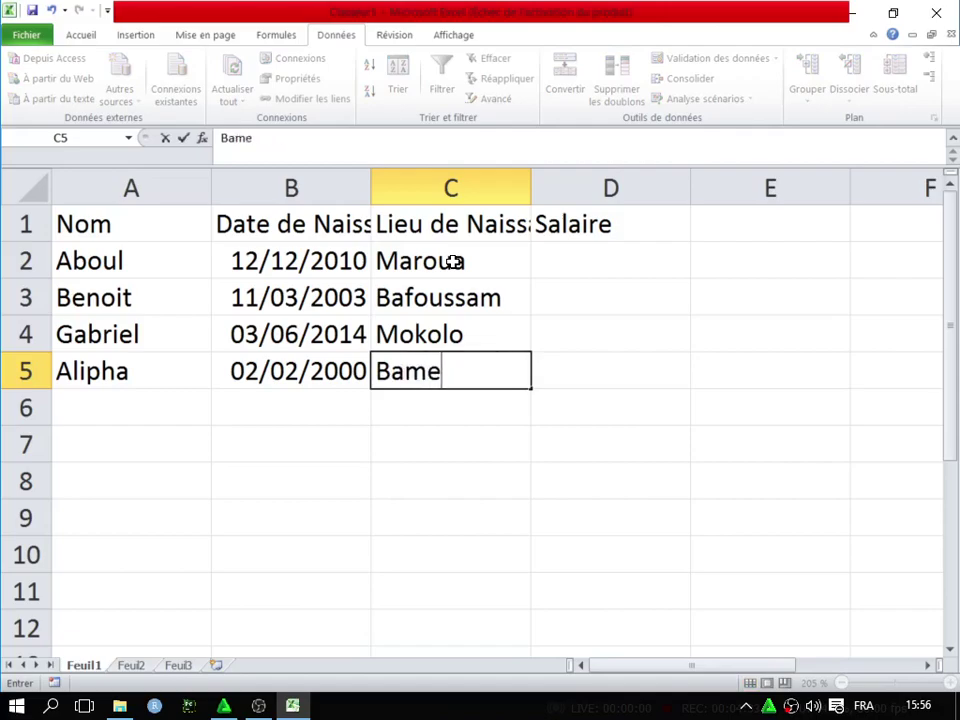
{"action": "type", "text": "nda"}
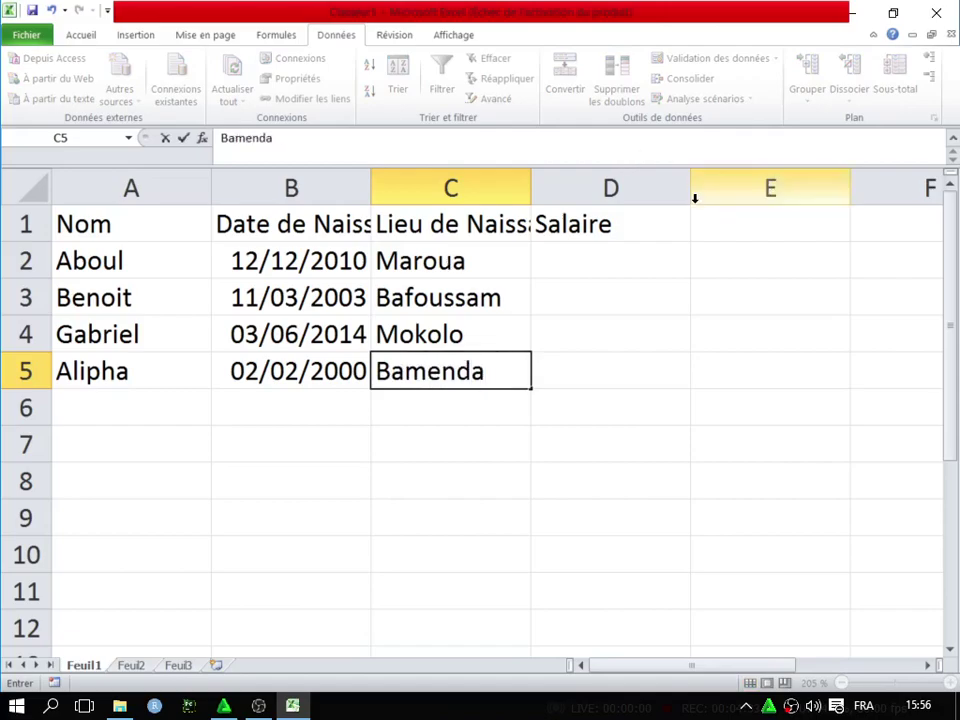
{"action": "left_click", "coordinate": [576, 259]}
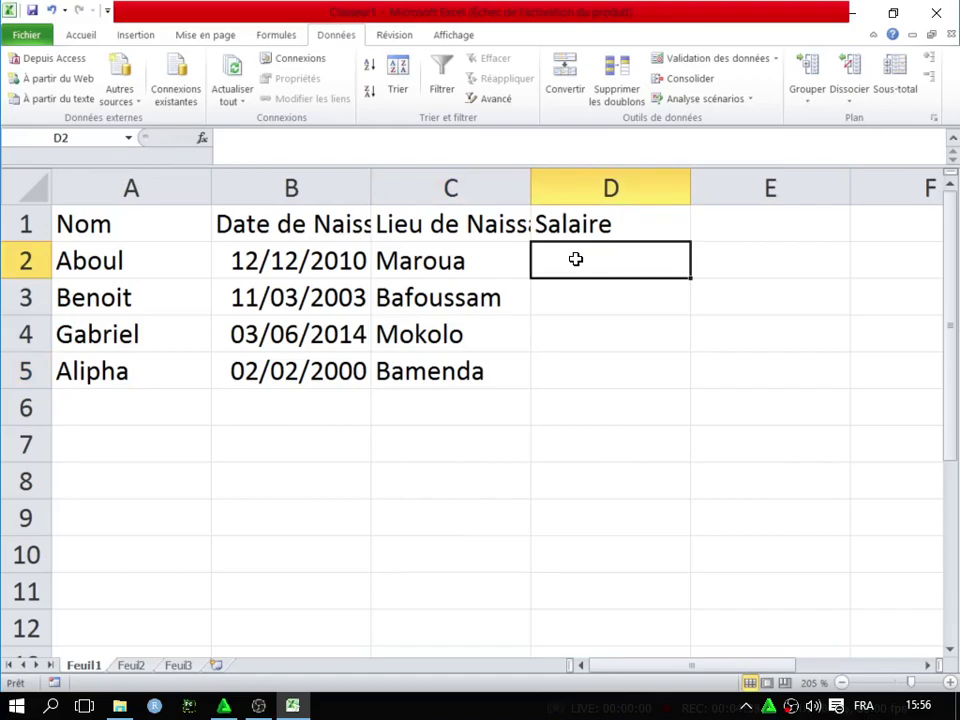
Enter the salaries 200000, 189000, 262000 and 402000 in D2 to D5
{"action": "type", "text": "20000"}
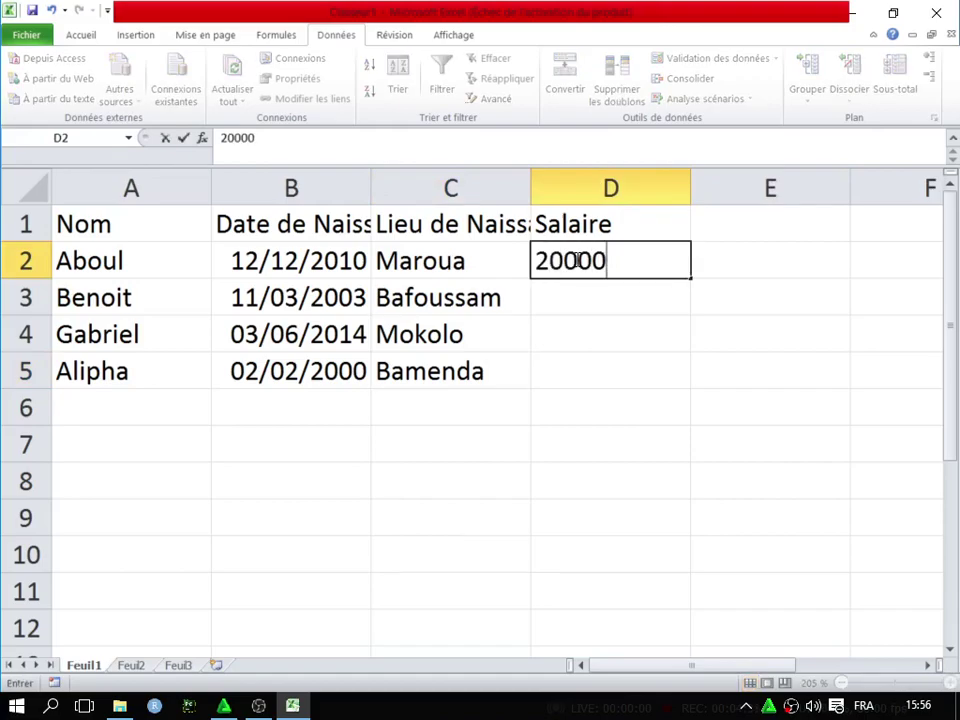
{"action": "type", "text": "0"}
{"action": "key", "text": "Return"}
{"action": "type", "text": "1"}
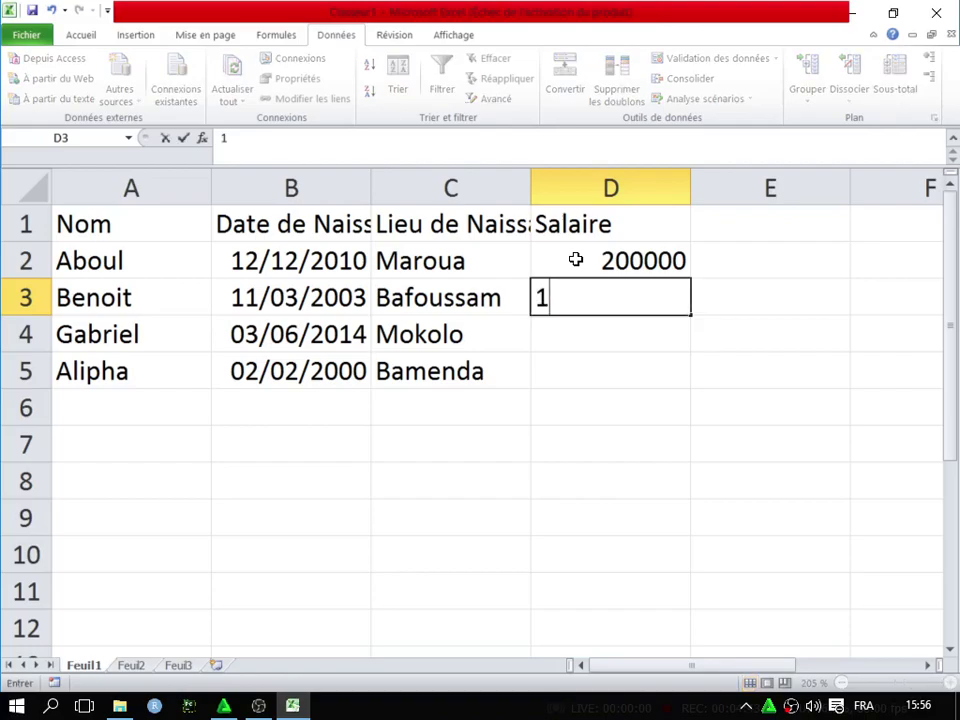
{"action": "type", "text": "89"}
{"action": "type", "text": "000"}
{"action": "key", "text": "Return"}
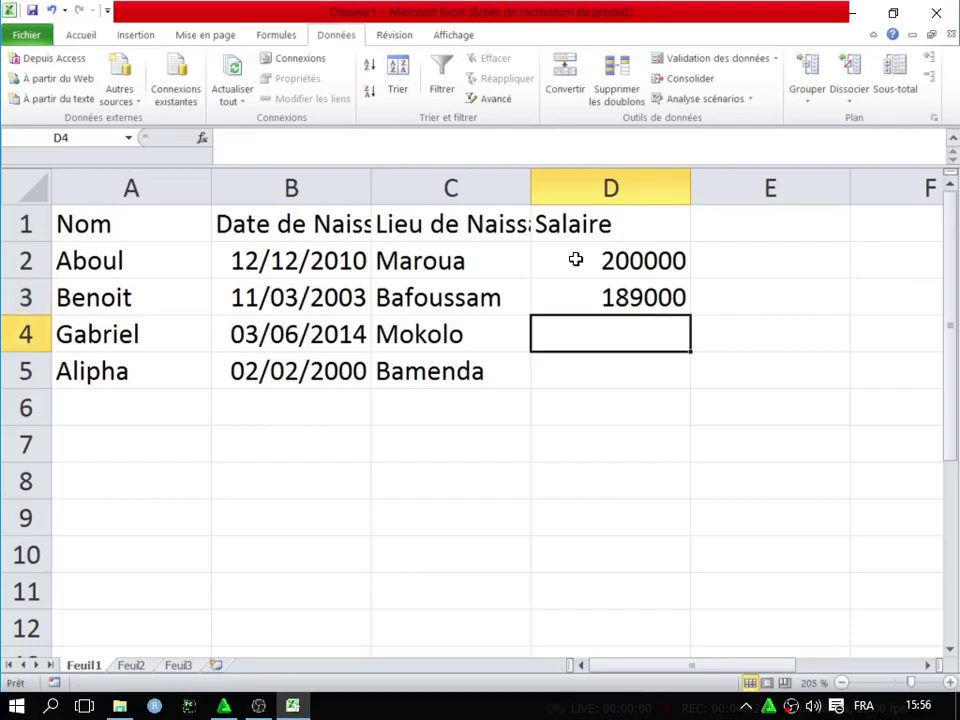
{"action": "type", "text": "2"}
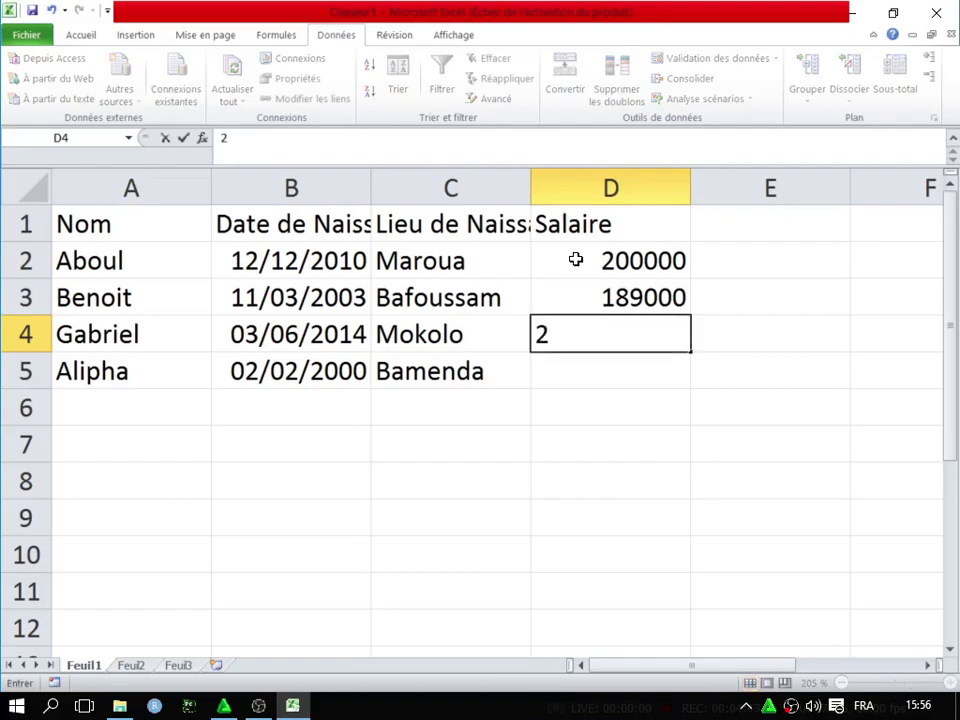
{"action": "type", "text": "6200"}
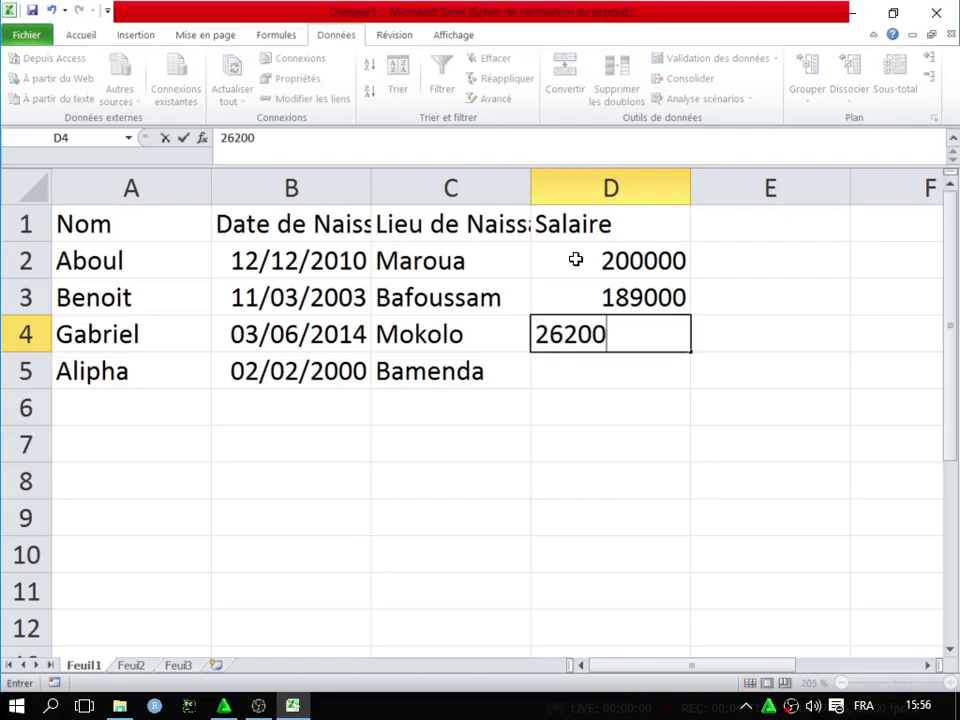
{"action": "type", "text": "0"}
{"action": "key", "text": "Return"}
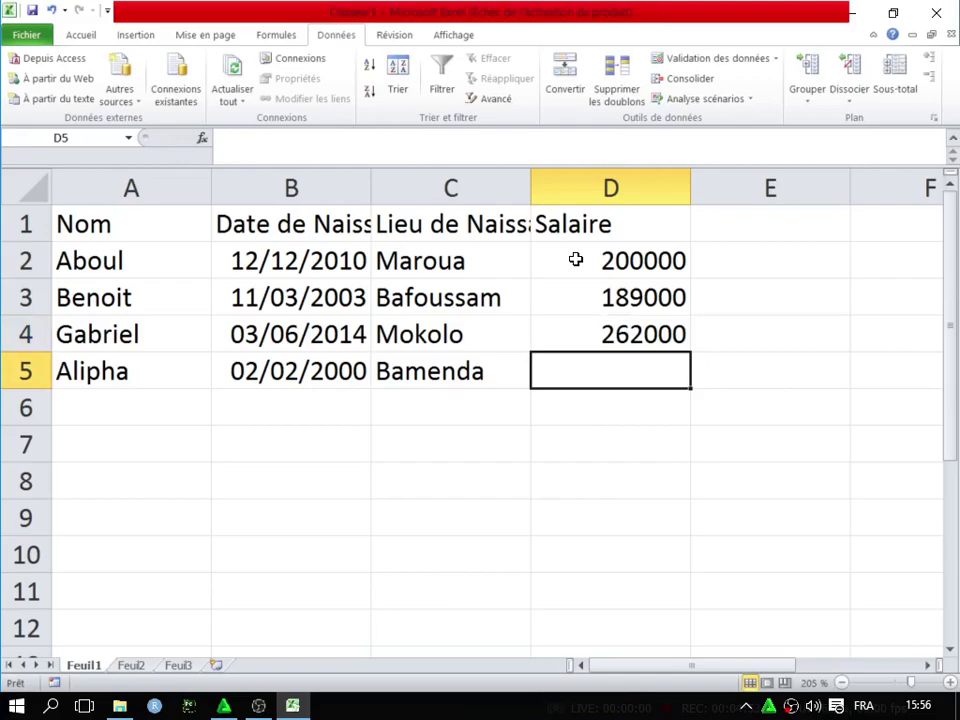
{"action": "type", "text": "40"}
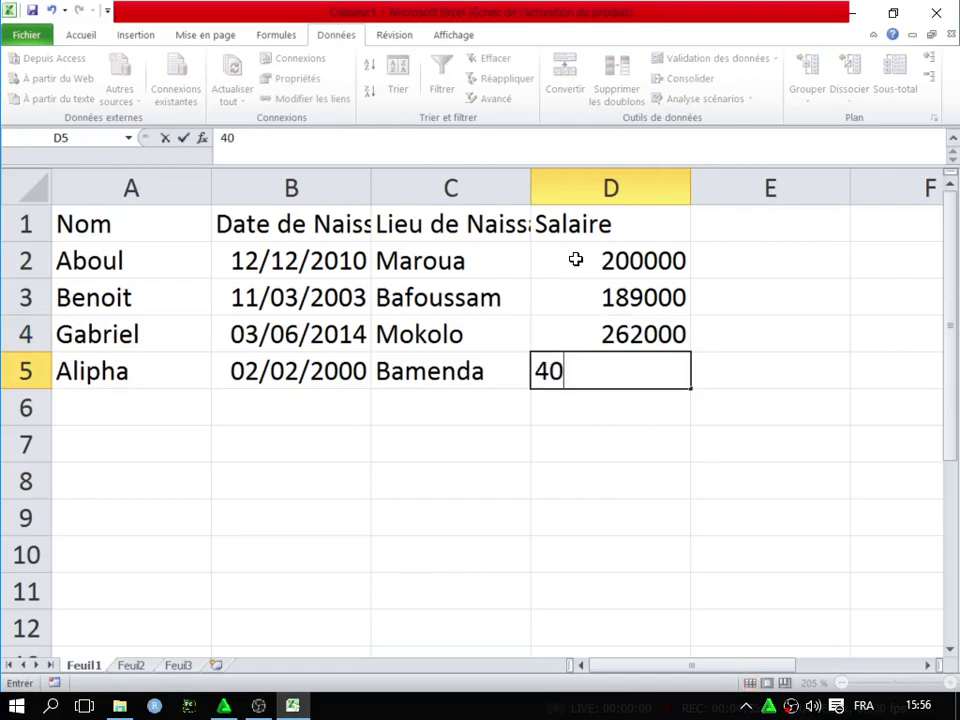
{"action": "type", "text": "2000"}
{"action": "key", "text": "Return"}
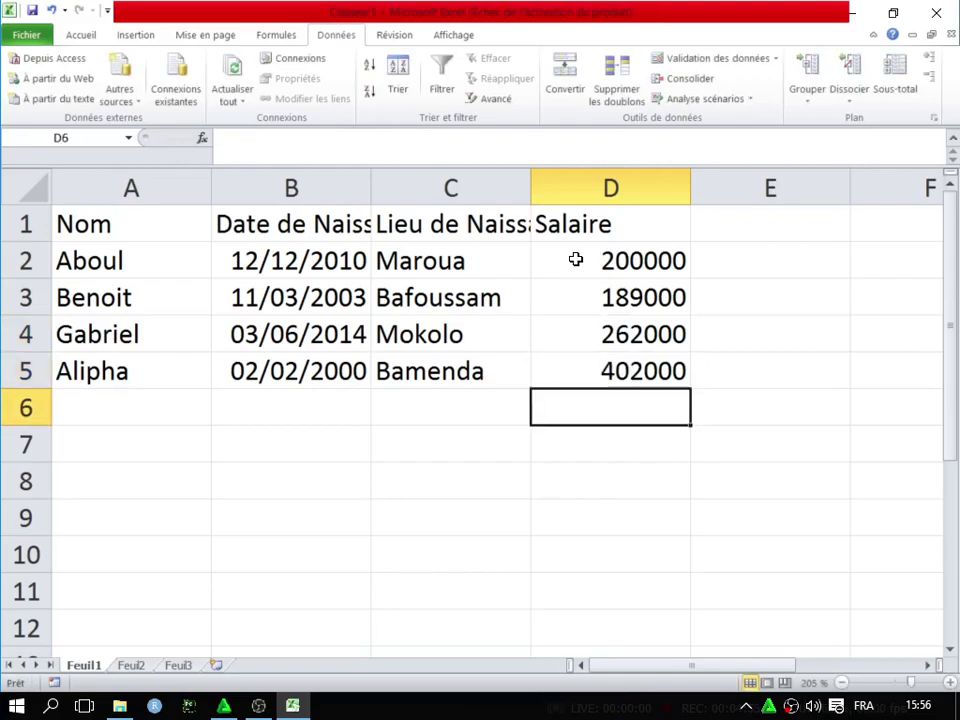
{"action": "left_click", "coordinate": [428, 375]}
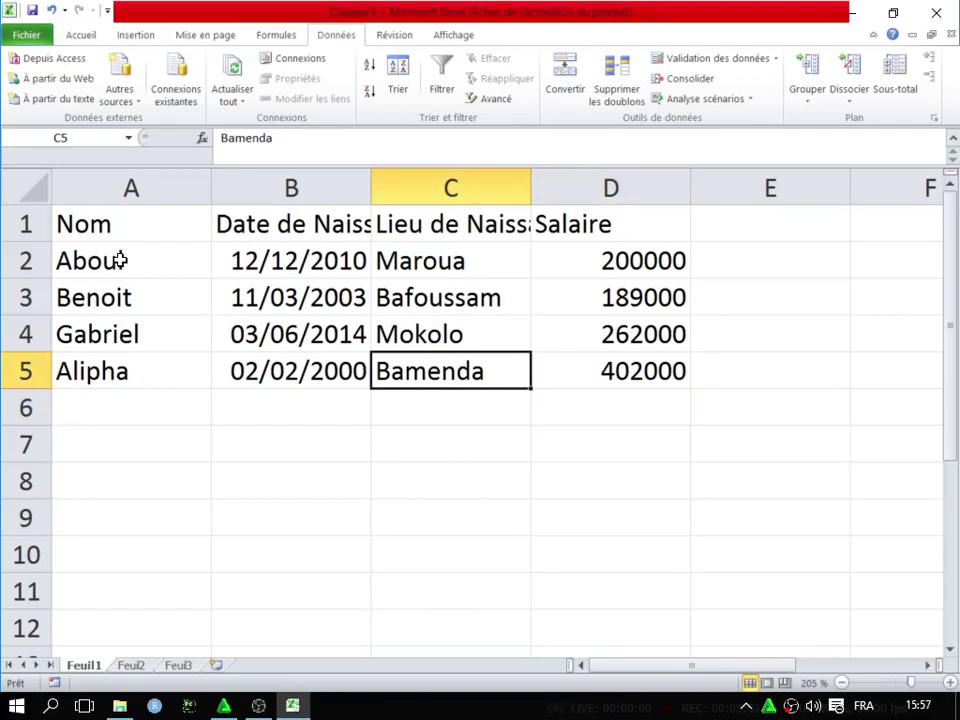
{"action": "left_click", "coordinate": [128, 227]}
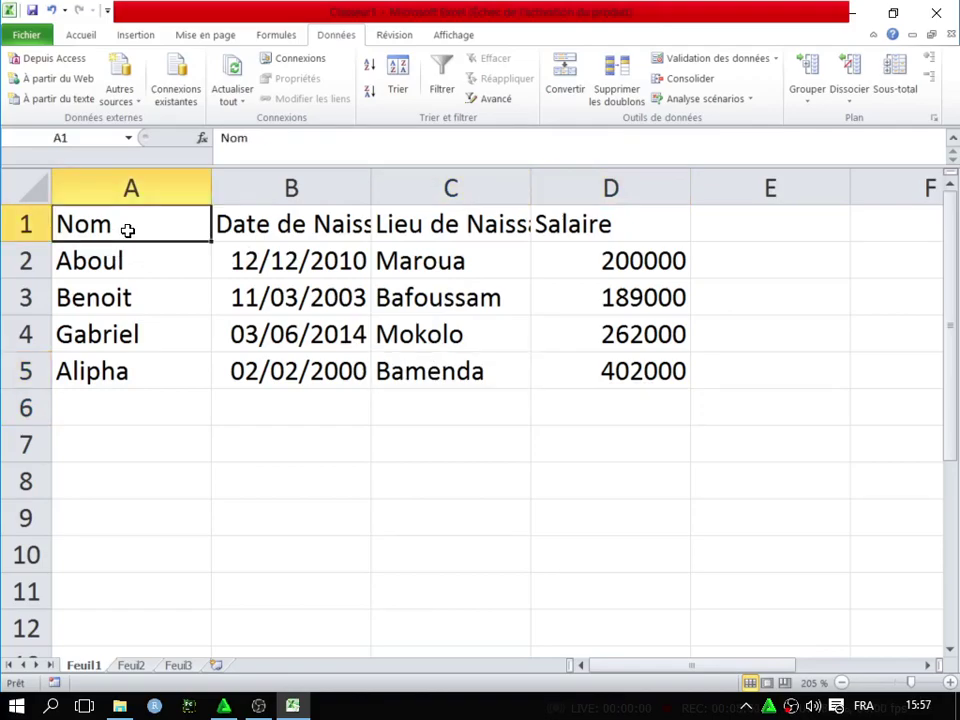
{"action": "left_click", "coordinate": [491, 371]}
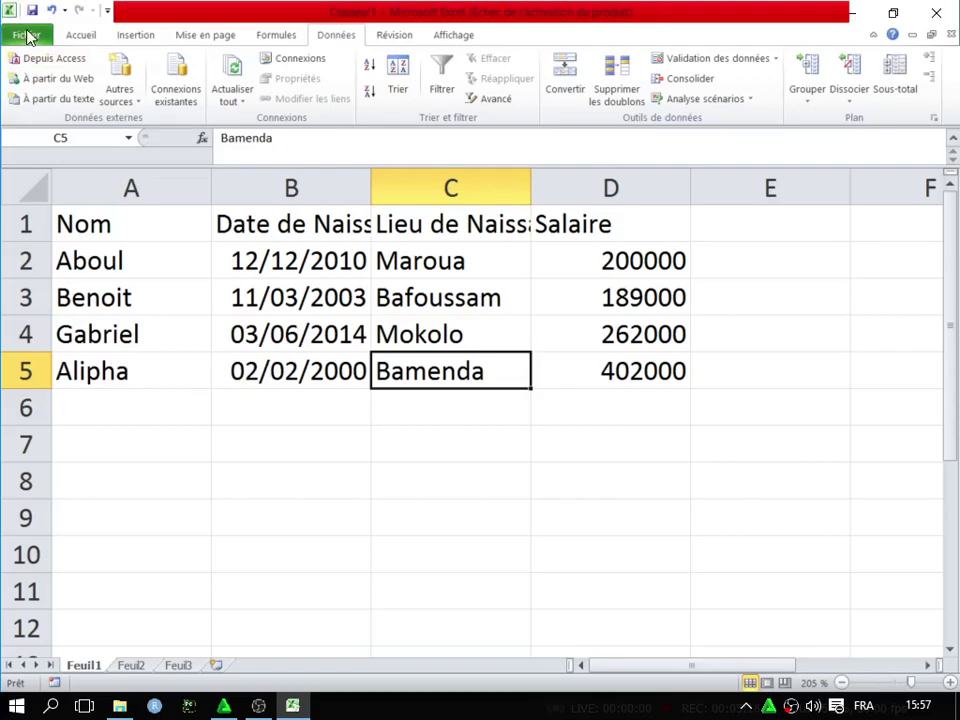
Open the save dialog with Ctrl+S and enter Gaxton as the file name
{"action": "left_click", "coordinate": [22, 33]}
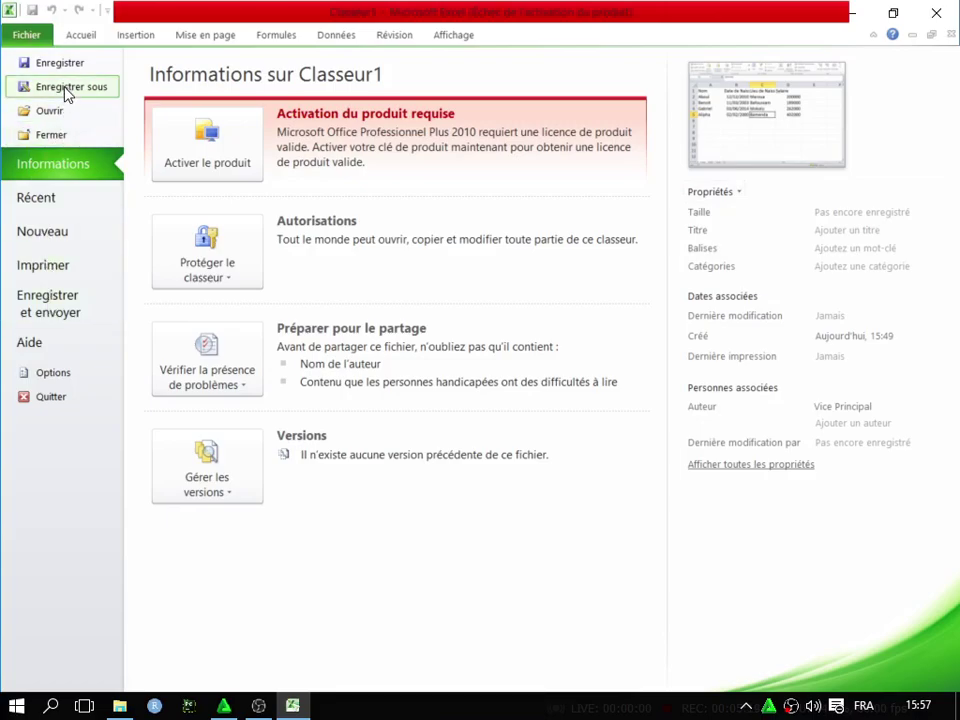
{"action": "key", "text": "Escape"}
{"action": "key", "text": "ctrl+s"}
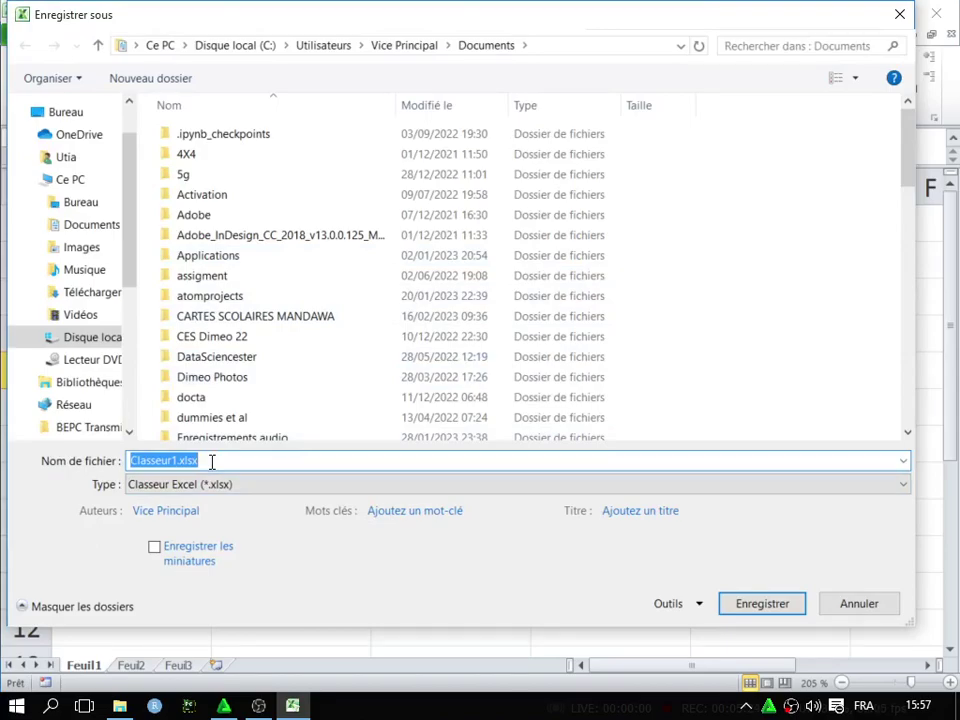
{"action": "type", "text": "G"}
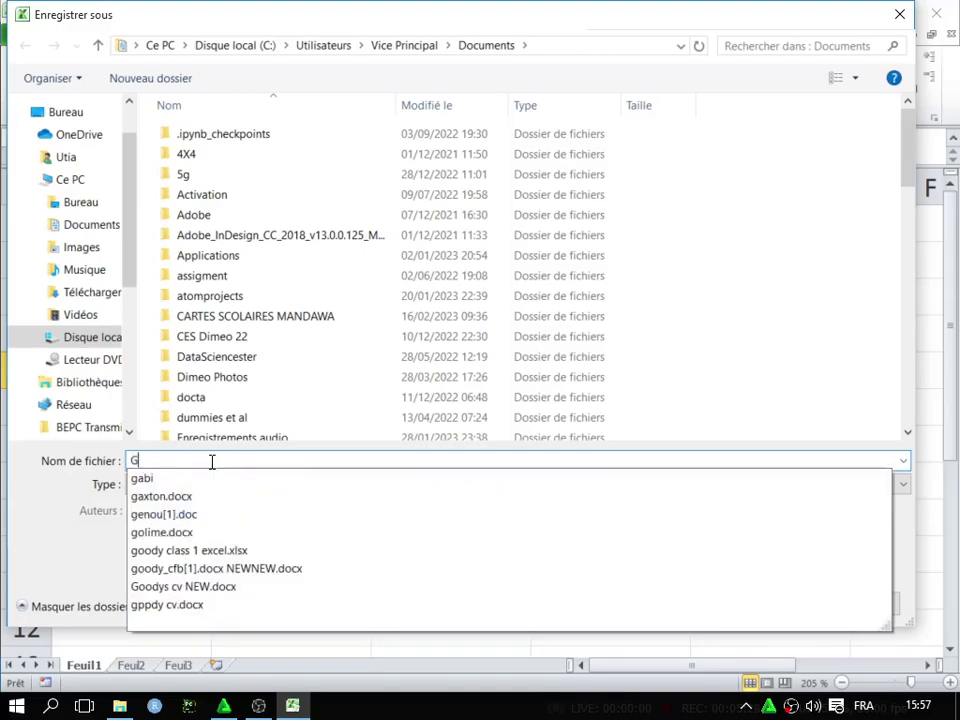
{"action": "type", "text": "a"}
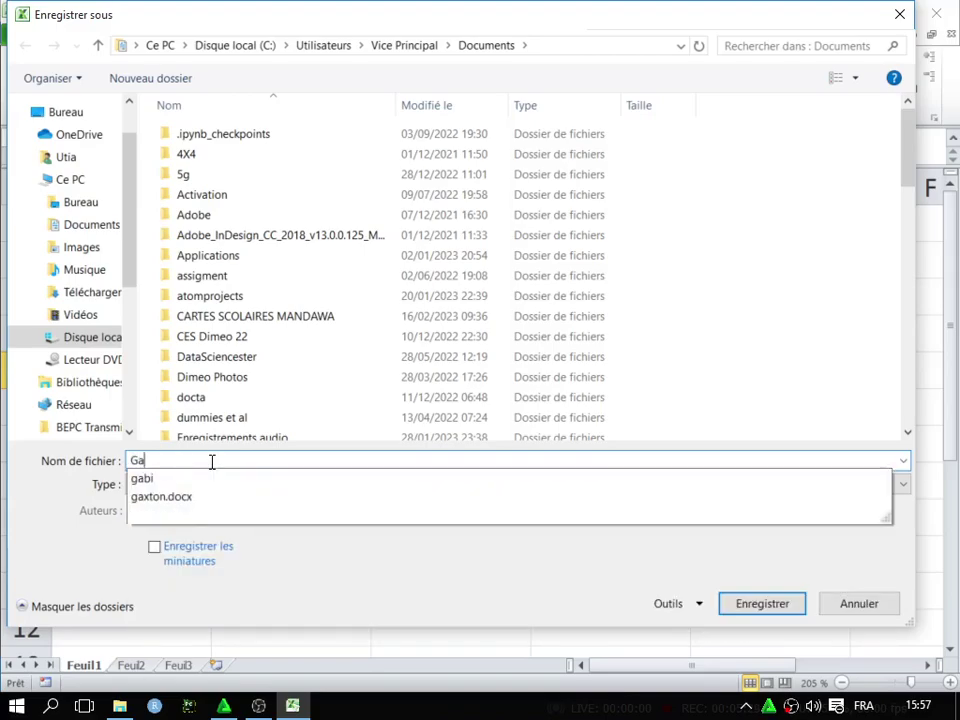
{"action": "type", "text": "xton"}
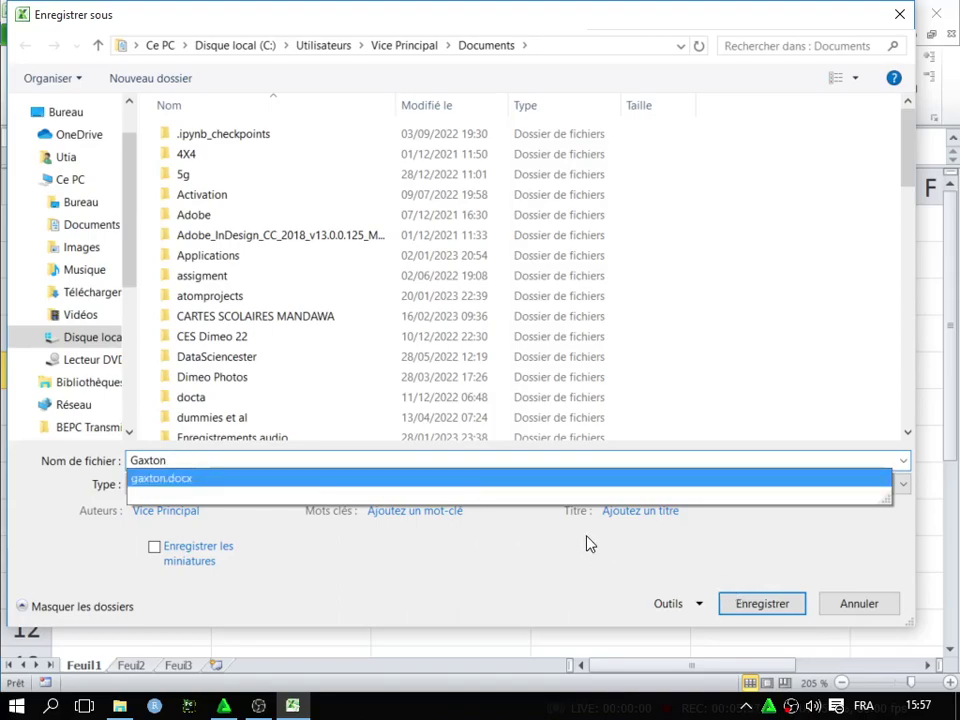
{"action": "left_click", "coordinate": [643, 574]}
Save the workbook as Gaxton and click an empty cell below the table
{"action": "left_click", "coordinate": [741, 604]}
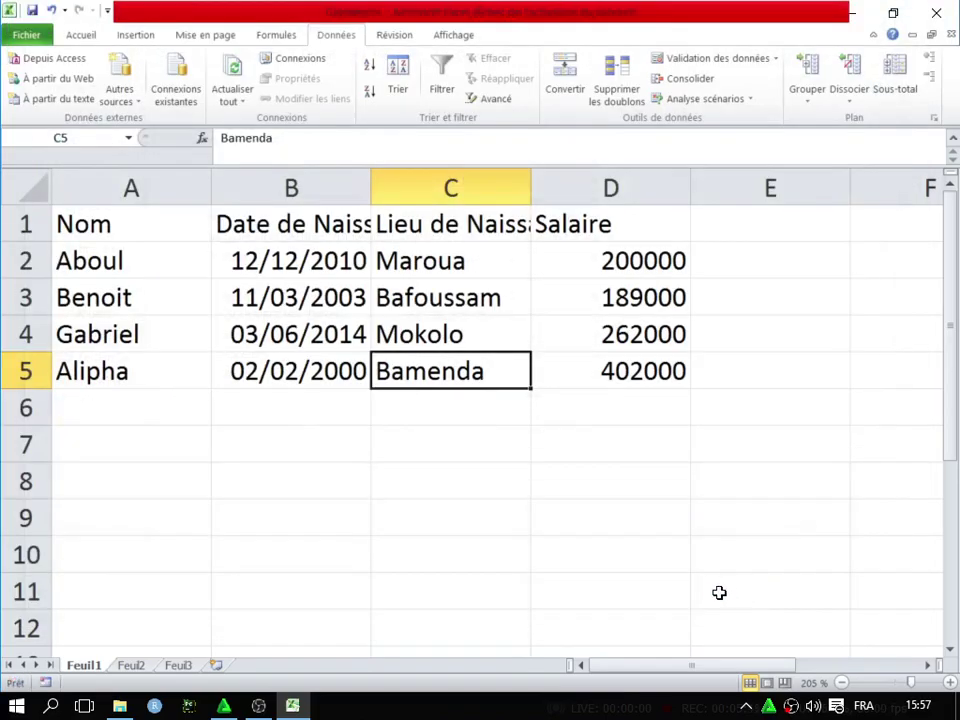
{"action": "left_click", "coordinate": [550, 468]}
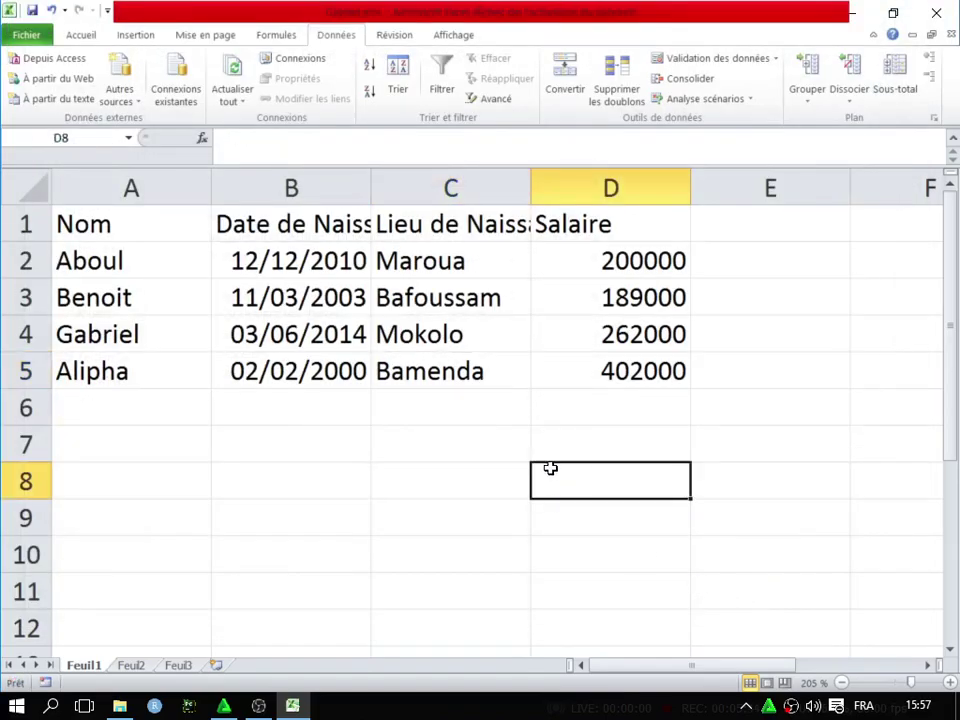